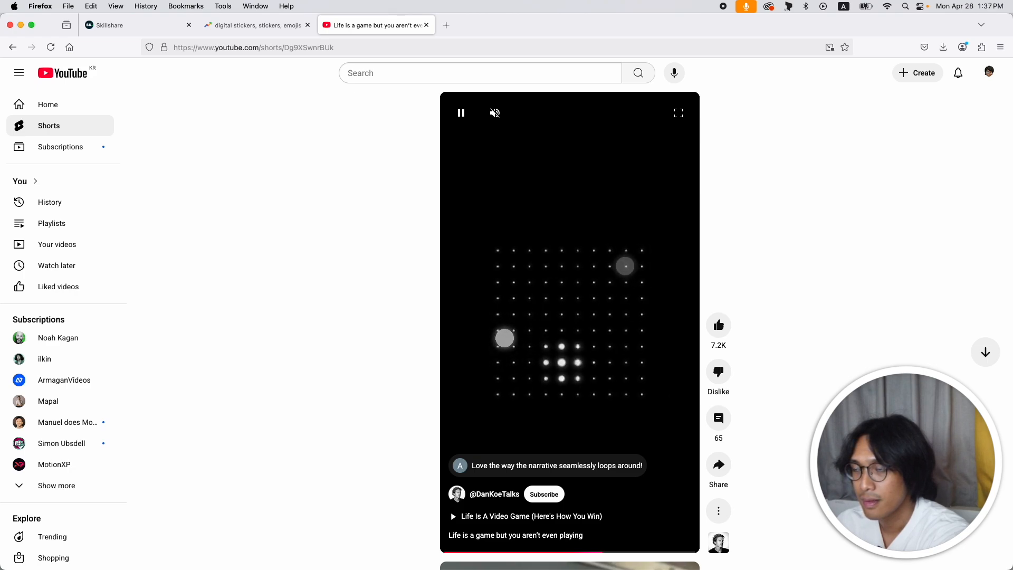
Pause the short and scrub back through the dot-grid animation to examine how the dots enlarge
click(634, 421)
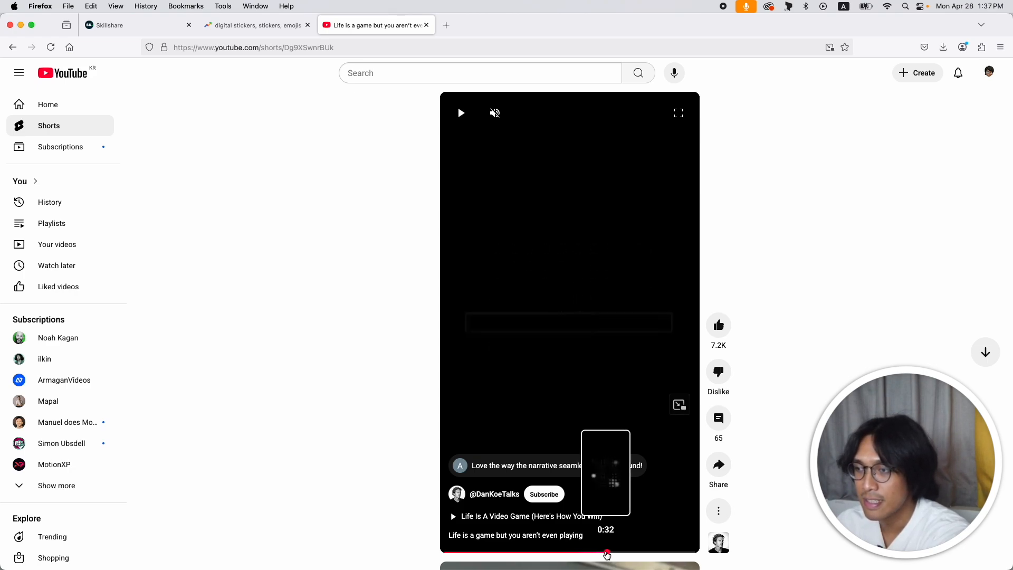
click(600, 552)
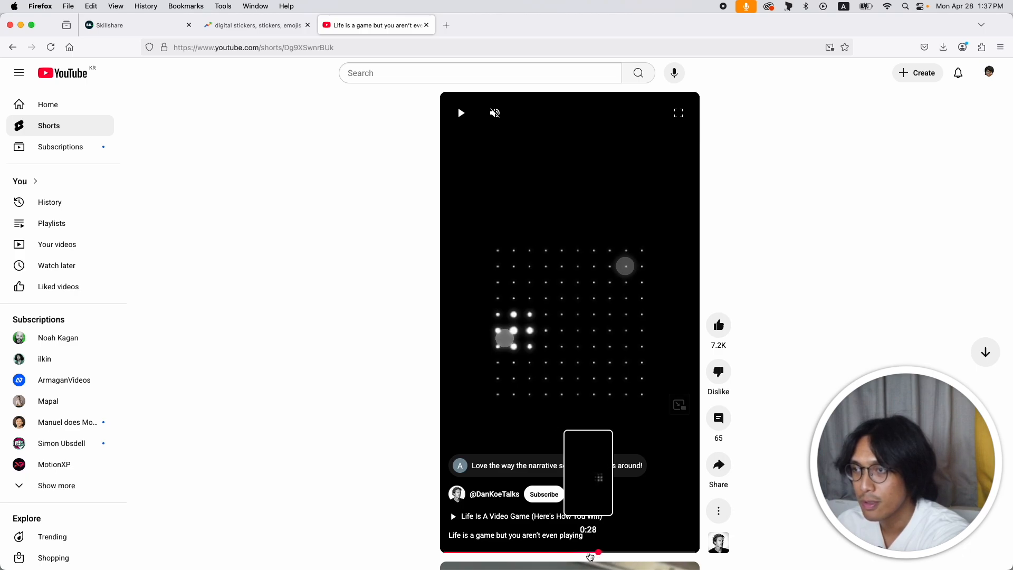
click(590, 552)
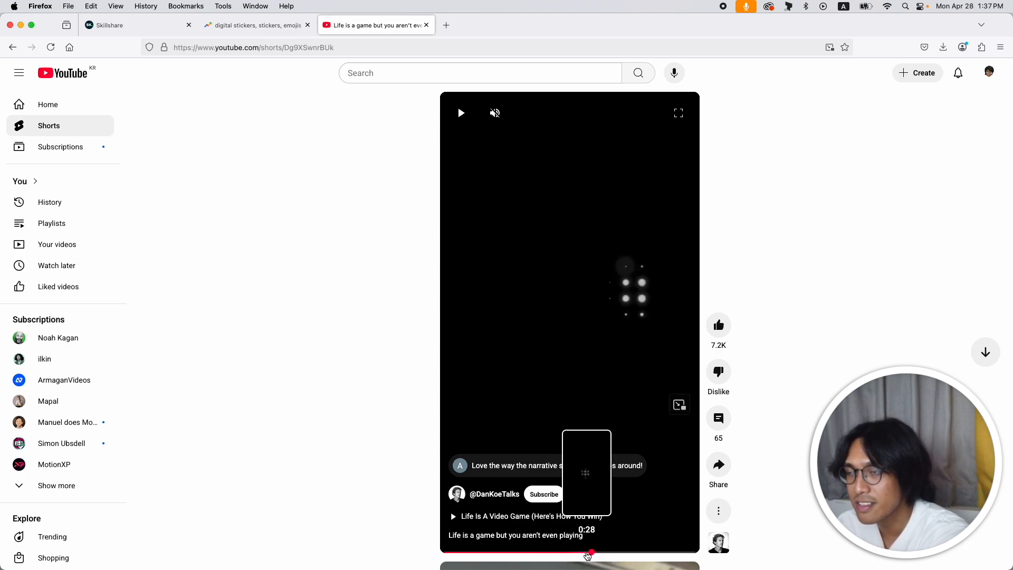
click(583, 553)
click(577, 553)
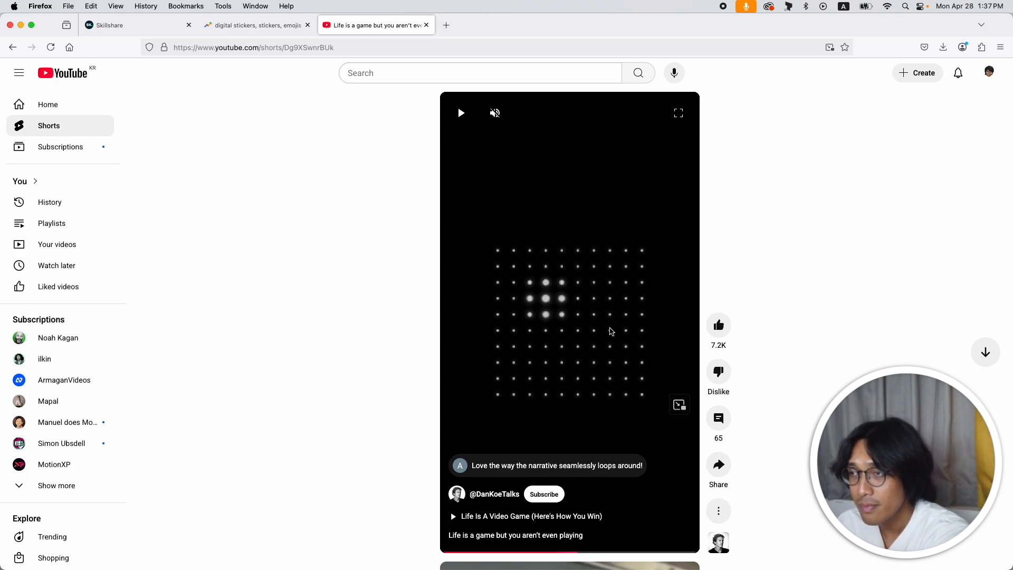
Switch to Motion, draw a small circle of about 12 px radius in SCENE 05 and reset its position to 0, 0
key(super+Tab)
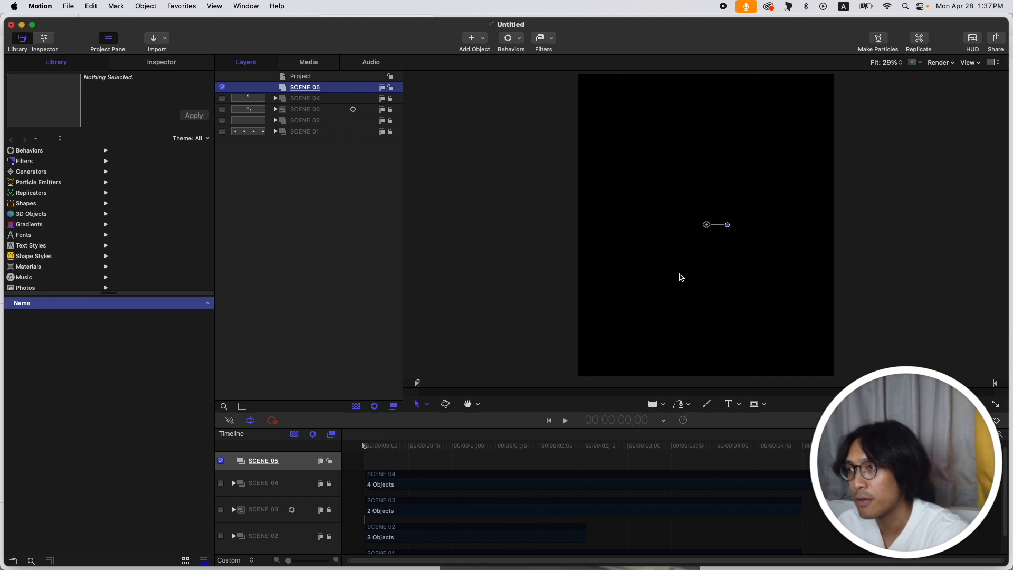
key(c)
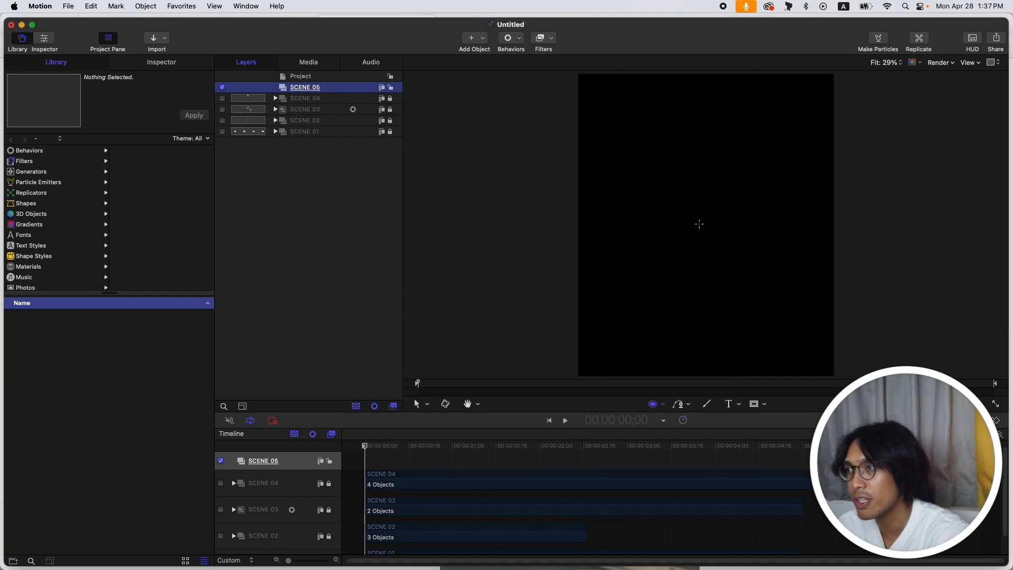
click(704, 216)
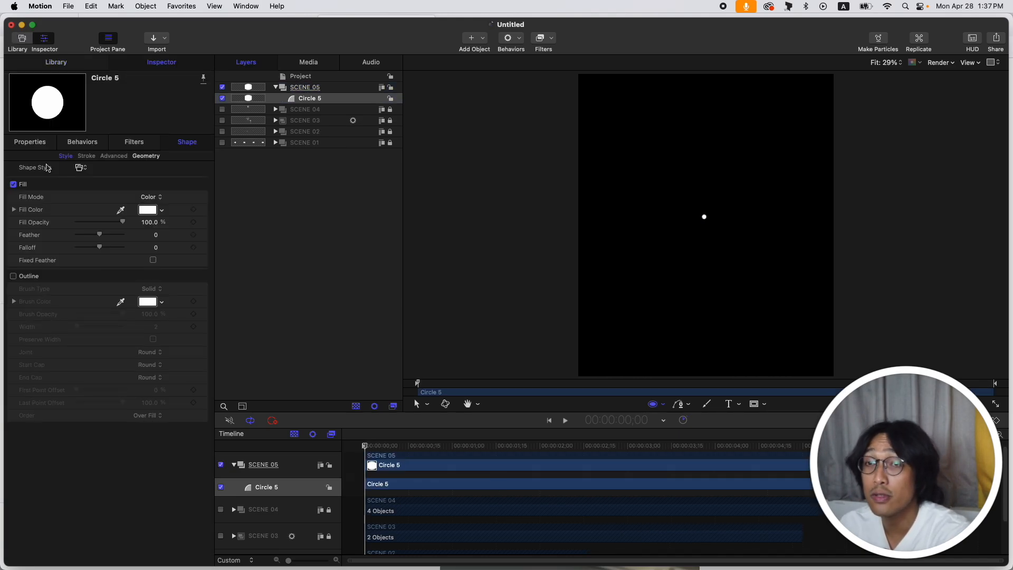
click(37, 143)
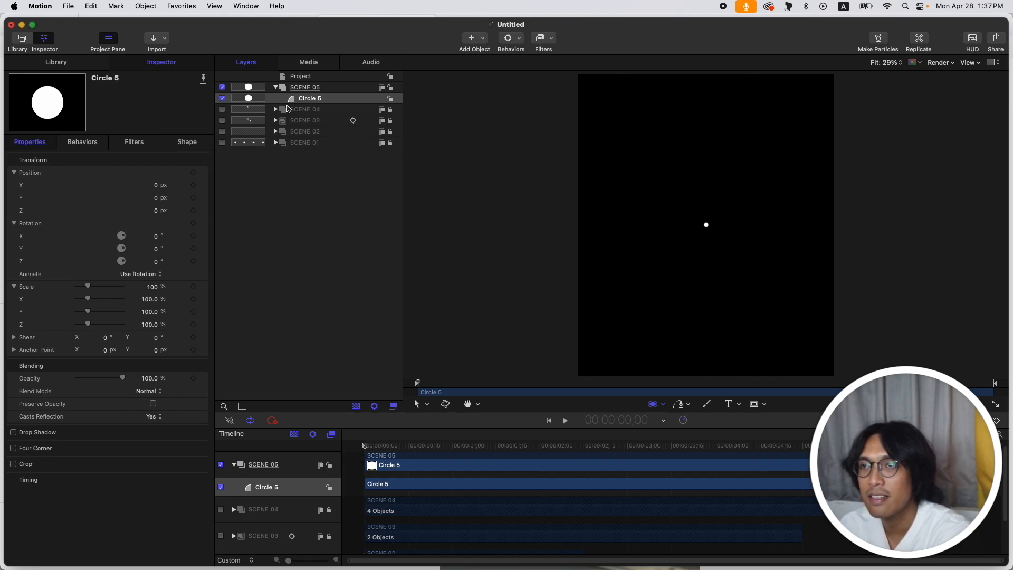
Rename the circle layer as REP SRC
double_click(330, 99)
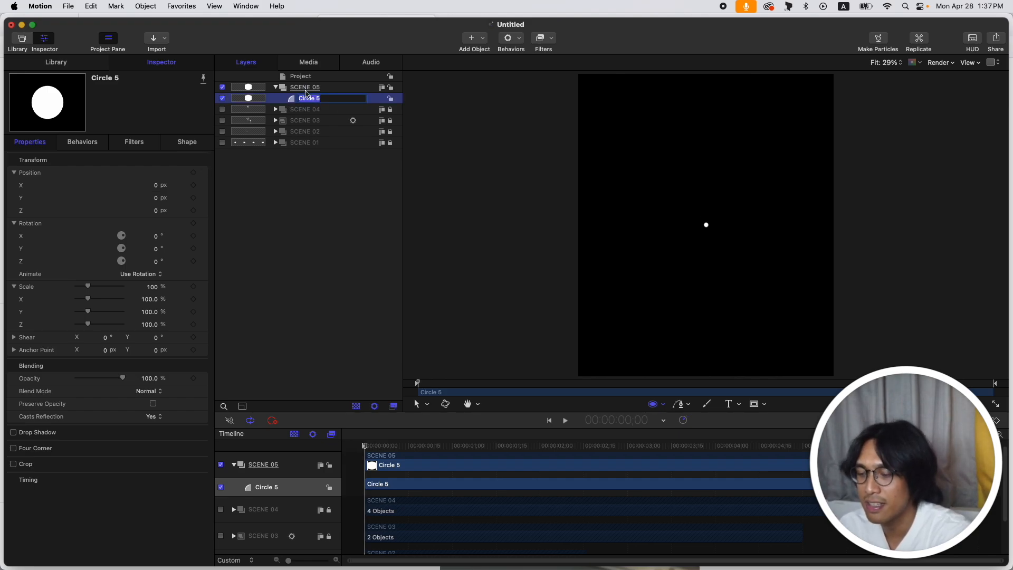
text(REP SRC)
key(Return)
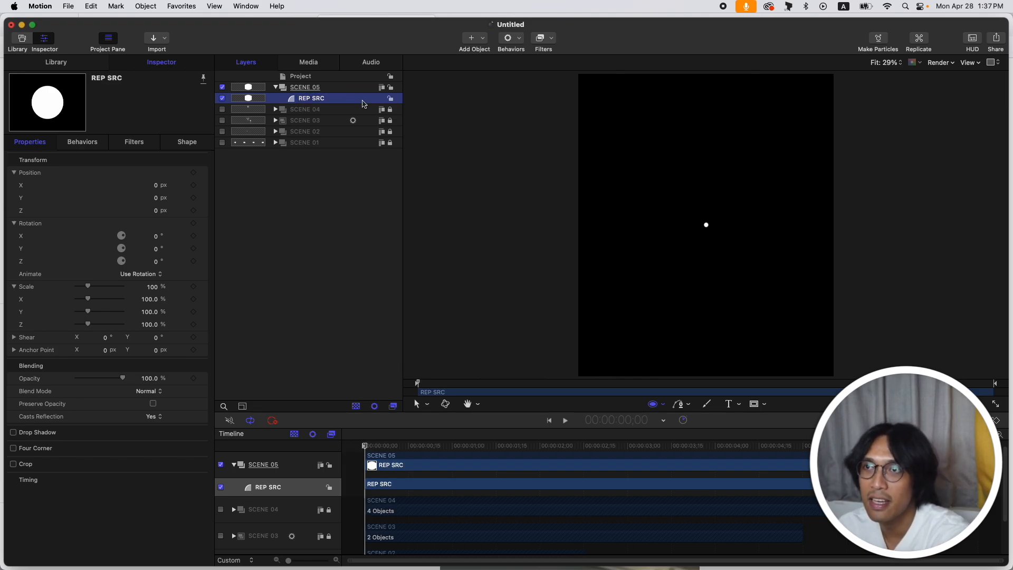
Make a clone layer of REP SRC, replicate the clone and hide the original REP SRC circle
key(k)
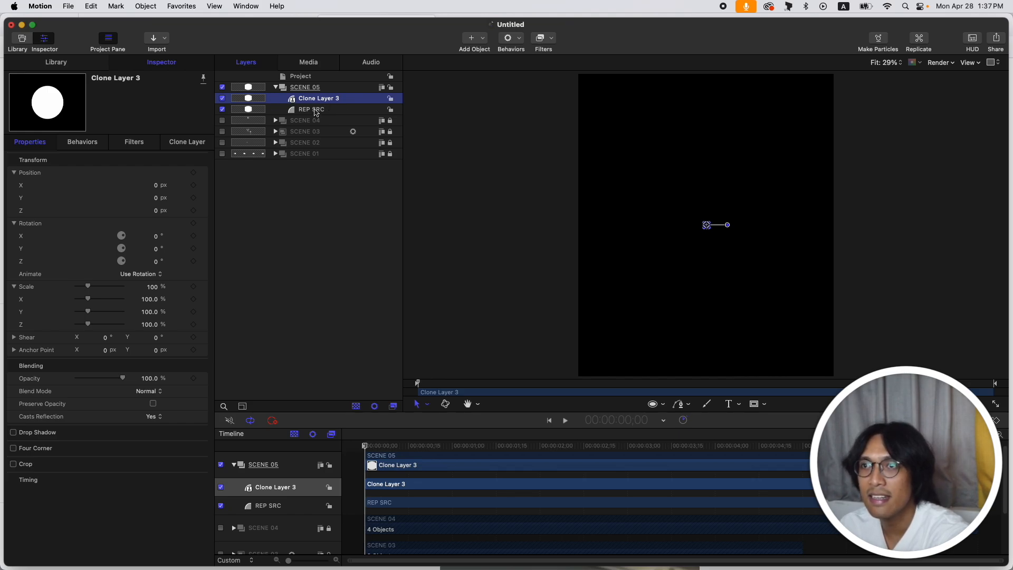
key(l)
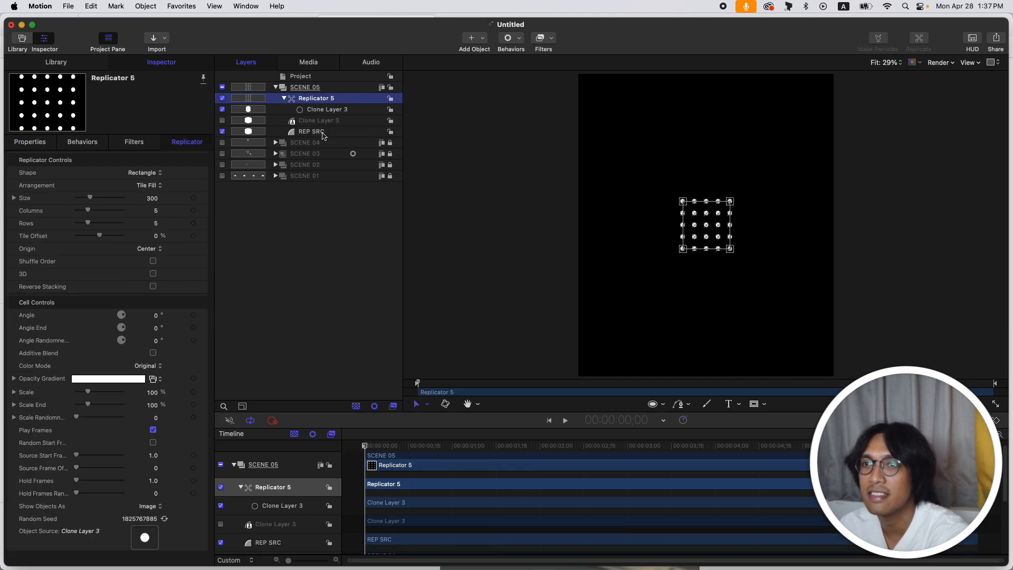
click(254, 132)
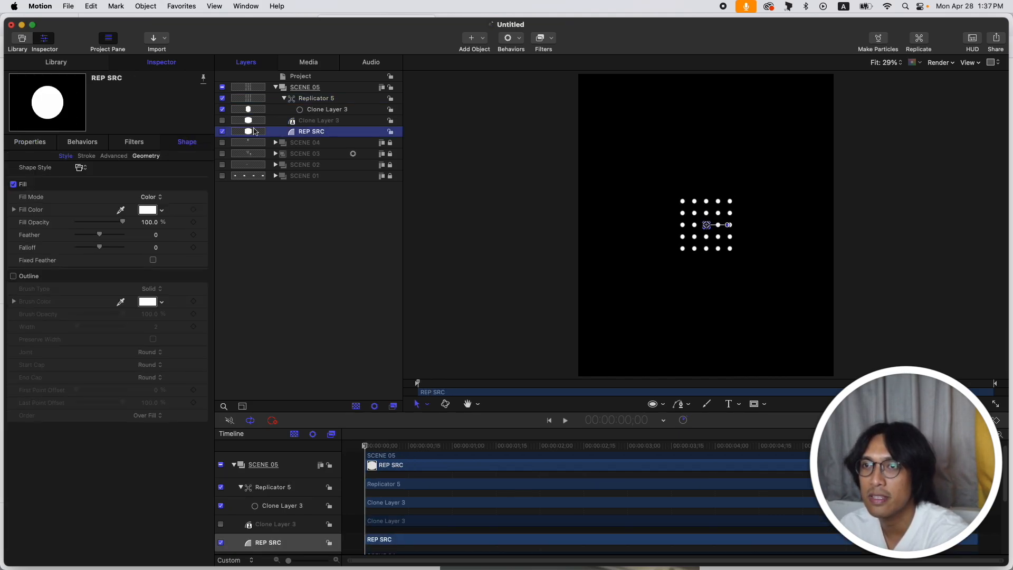
click(222, 131)
Set the replicator's size to 1000 with 10 columns and 10 rows
click(321, 99)
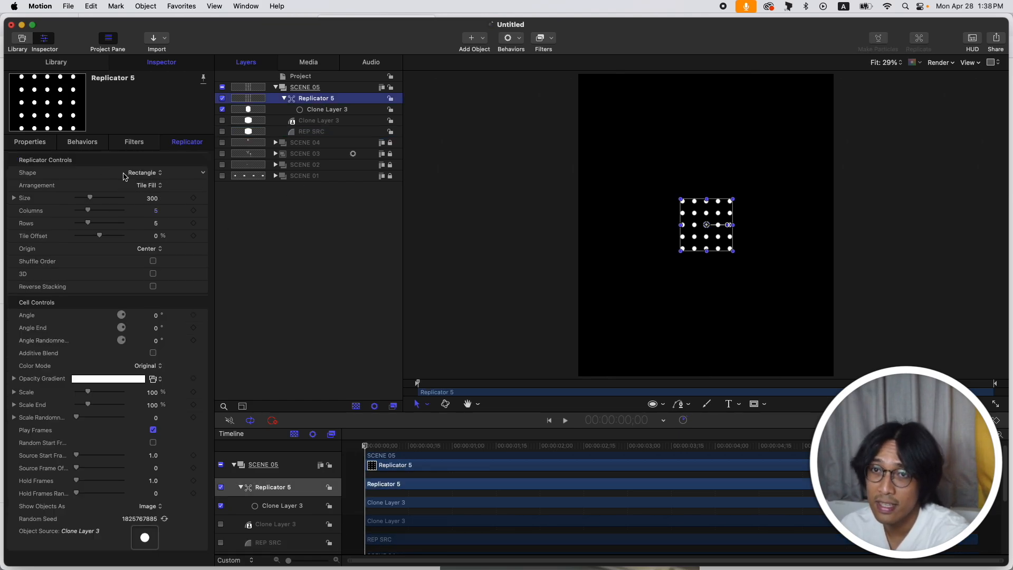
click(13, 198)
drag(90, 212, 175, 227)
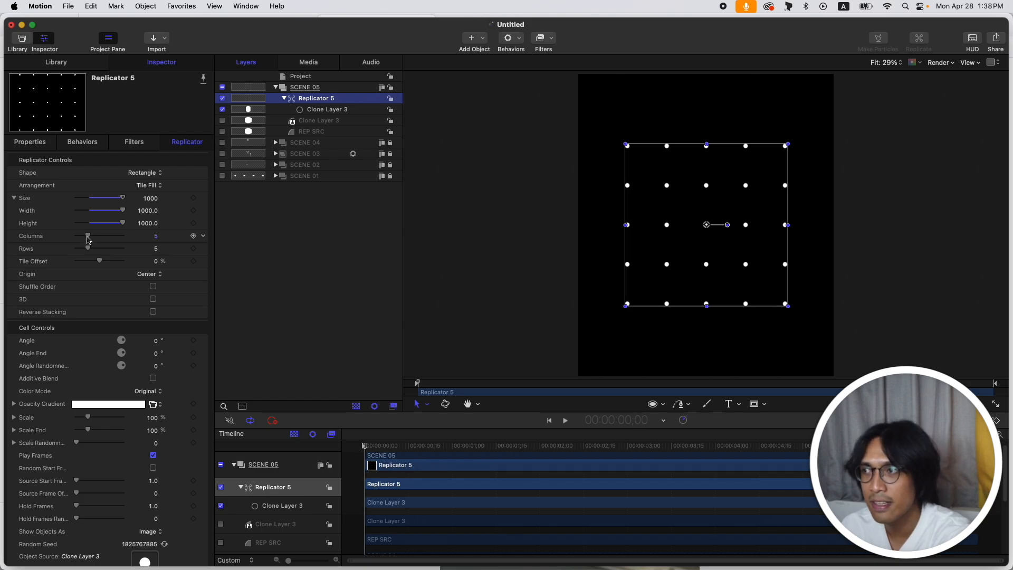
drag(89, 240, 100, 239)
click(153, 249)
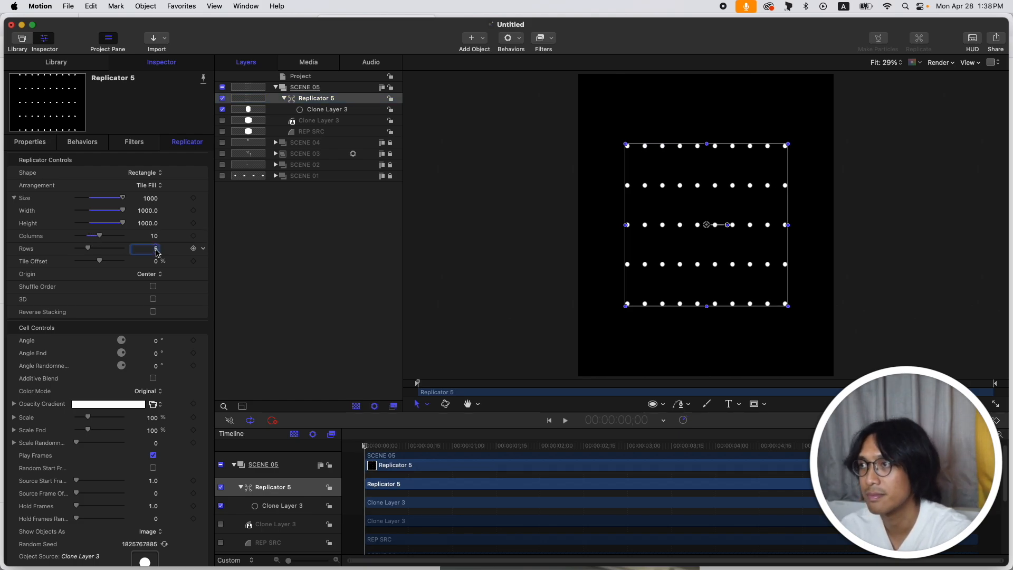
text(10)
key(Return)
click(269, 266)
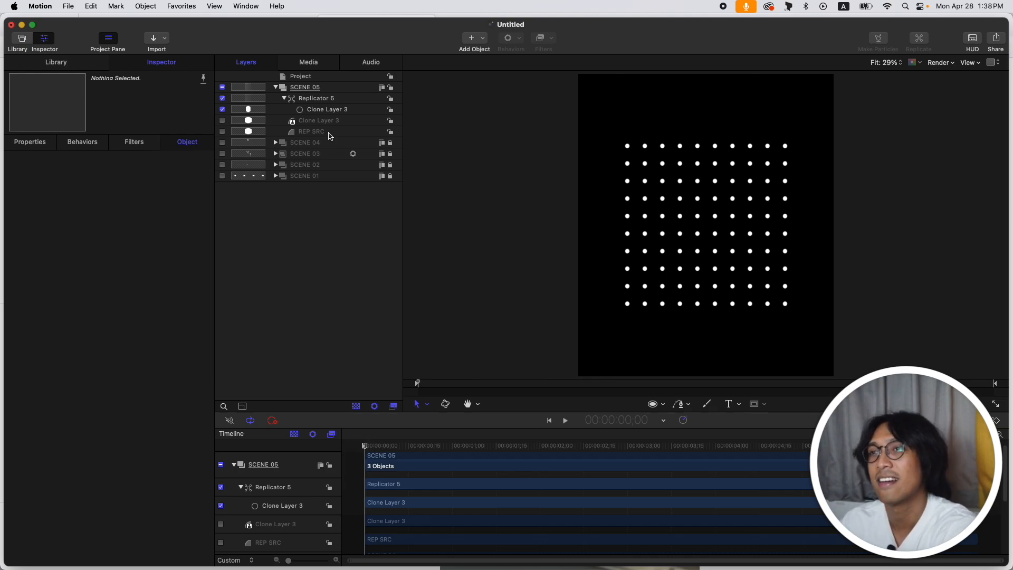
Group the replicator, its clone layer and REP SRC, and name the group SMALL CIRCLE
click(284, 98)
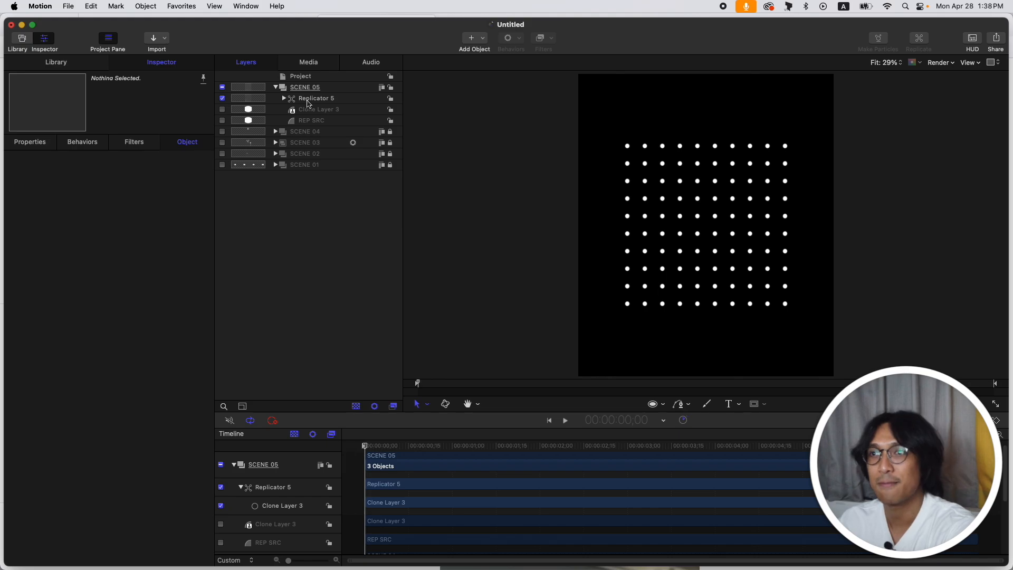
click(310, 102)
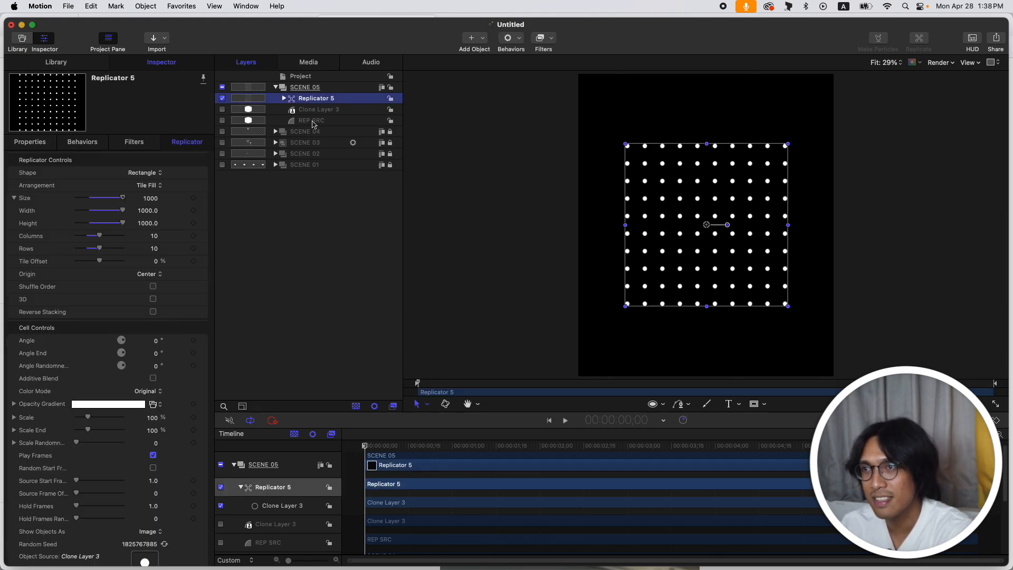
shift+click(314, 121)
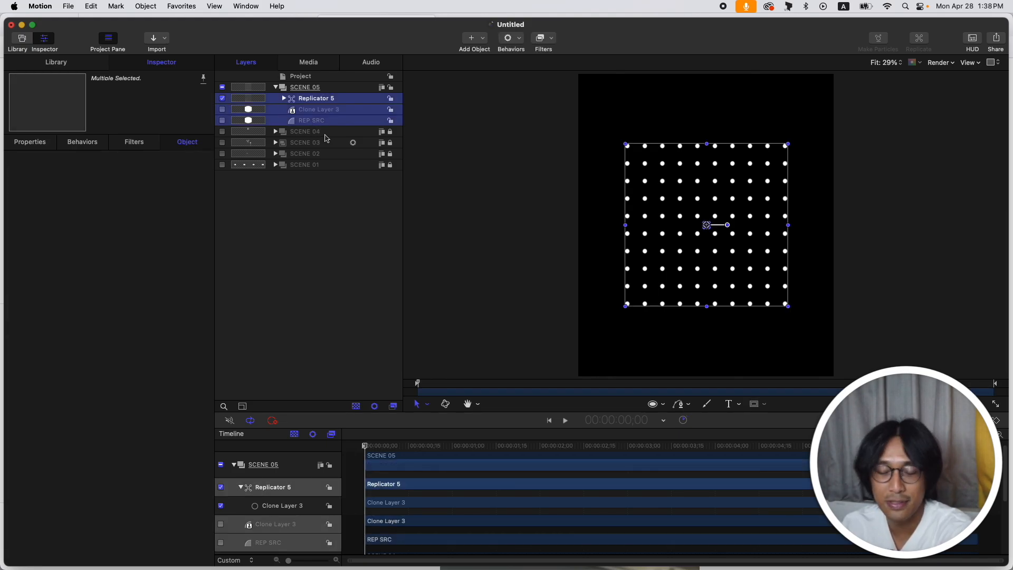
key(super+shift+g)
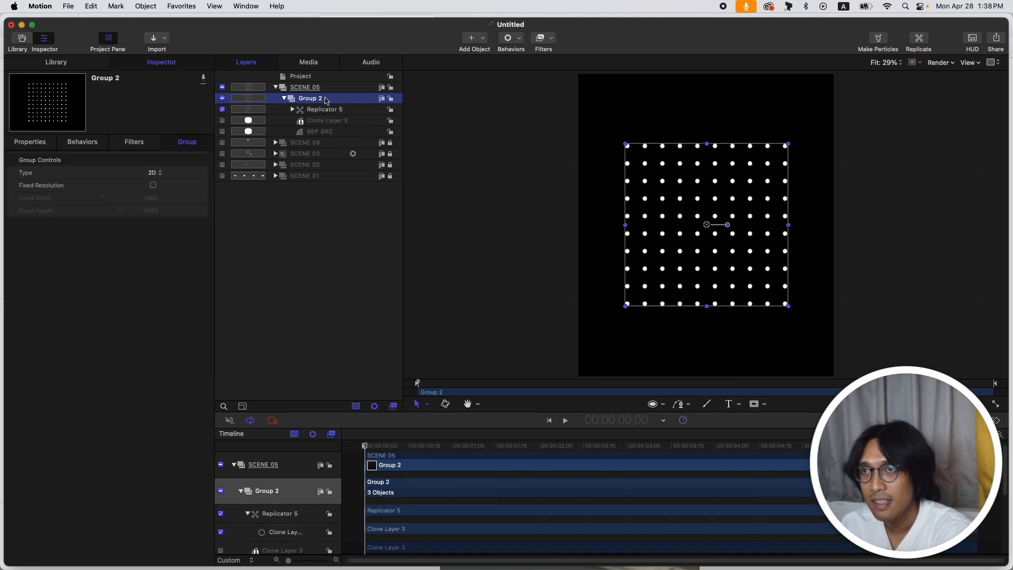
double_click(326, 98)
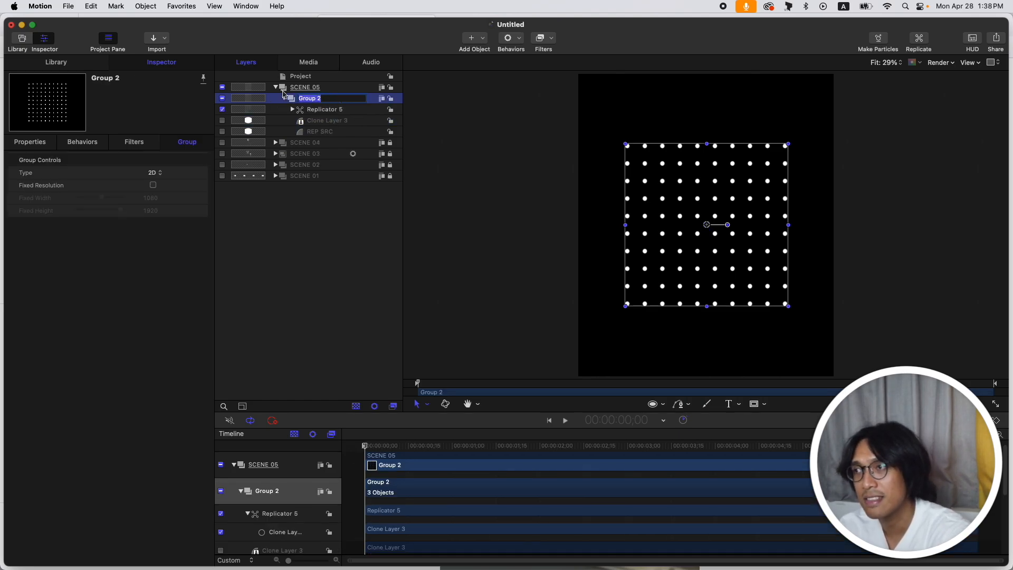
text(SMALL CIRCLE)
key(Return)
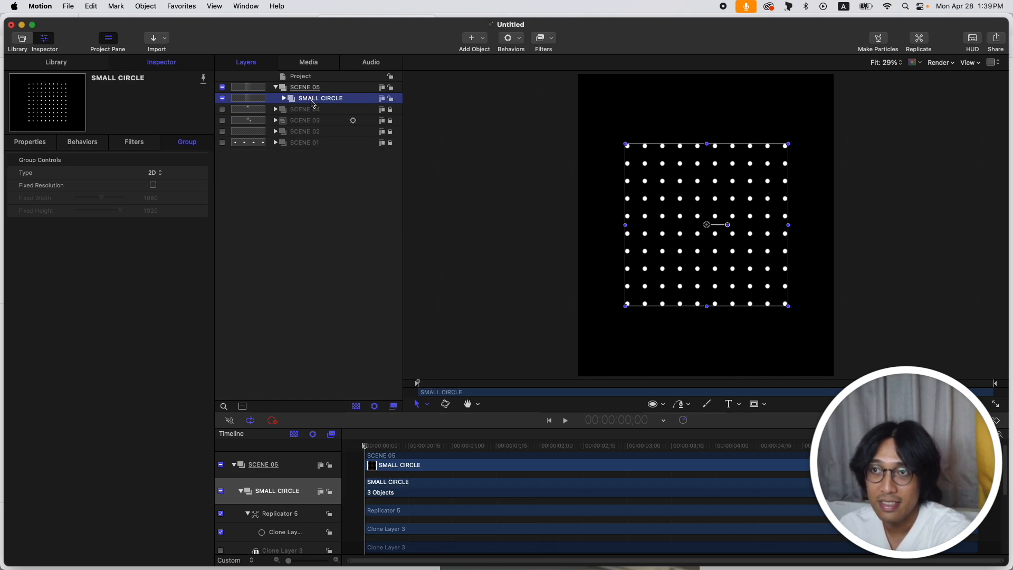
Duplicate the SMALL CIRCLE group and rename the copy as LARGE CIRCLE
key(super+d)
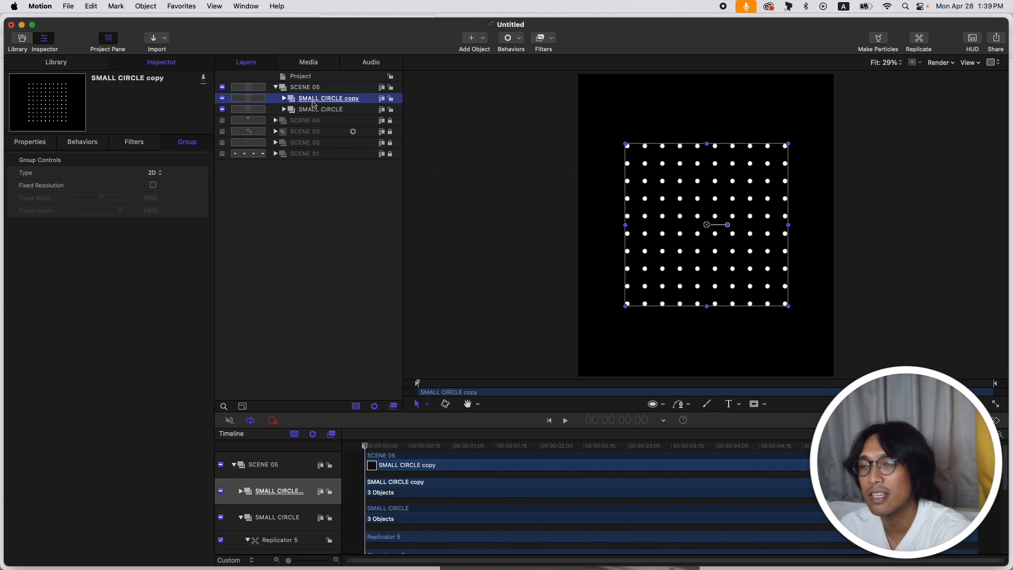
double_click(327, 100)
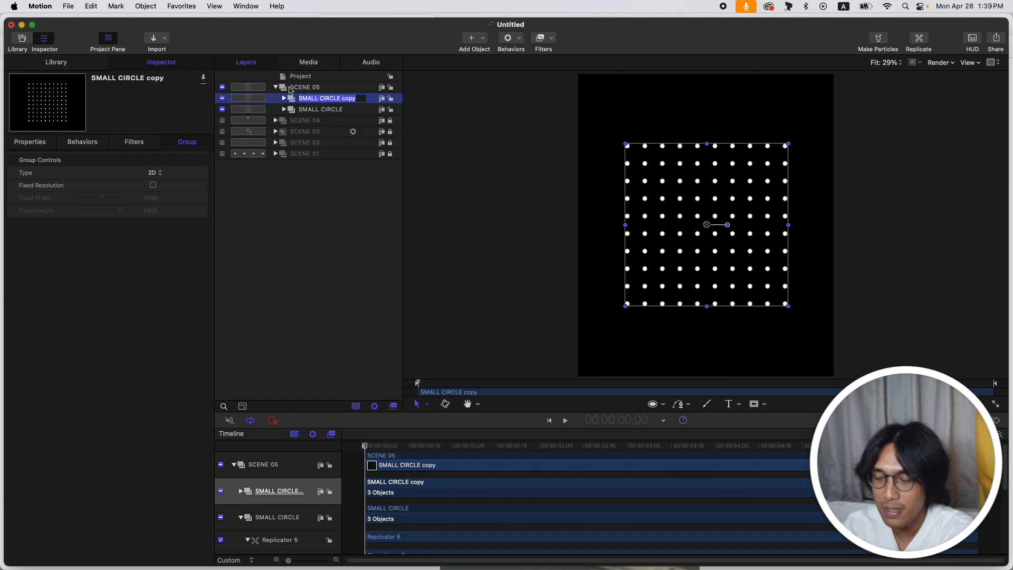
text(LARGE CIRCLE)
key(Return)
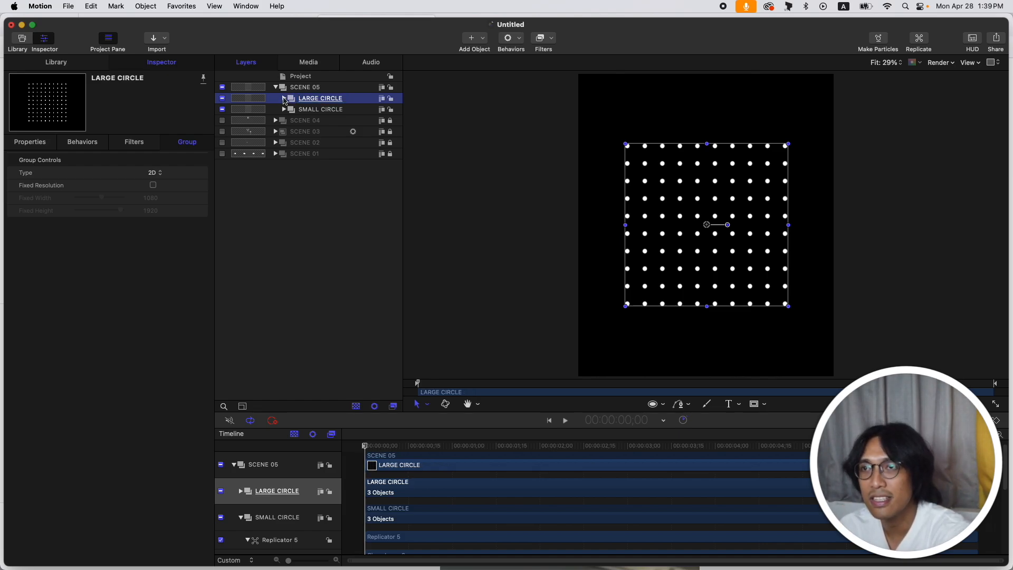
Set the radius of the source circle inside the LARGE CIRCLE group to 25
click(284, 99)
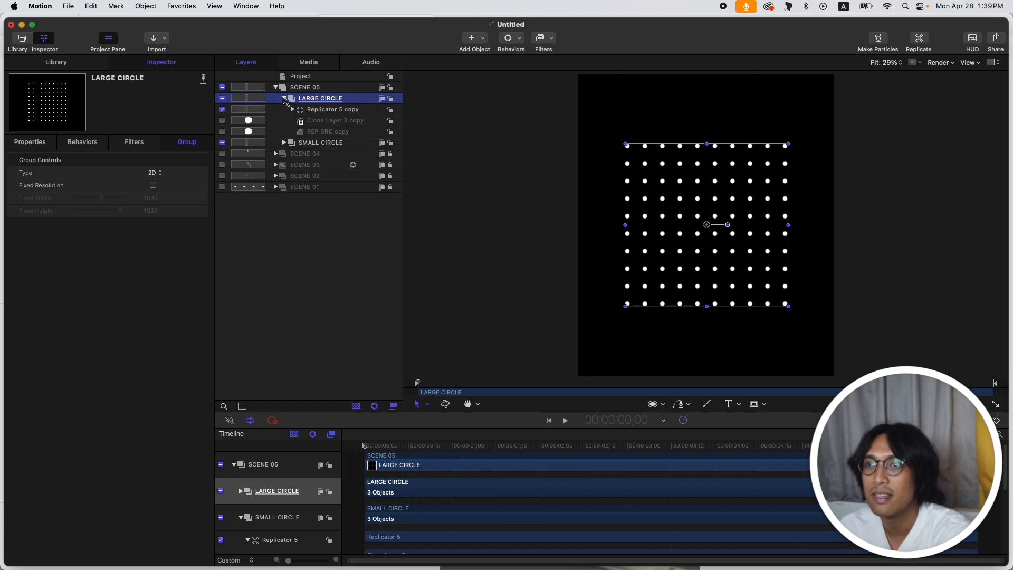
click(324, 132)
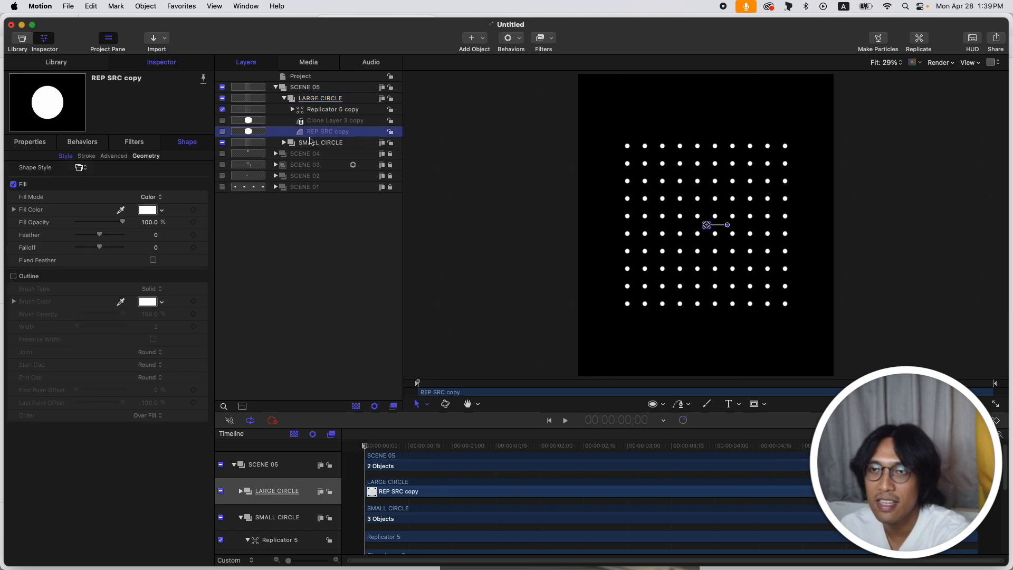
click(147, 156)
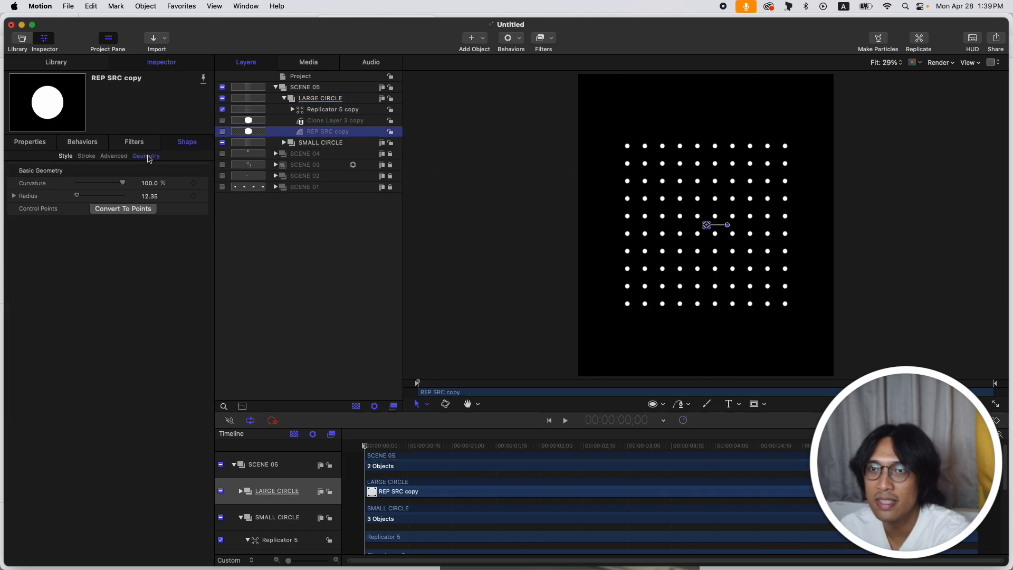
drag(75, 196, 78, 198)
click(153, 196)
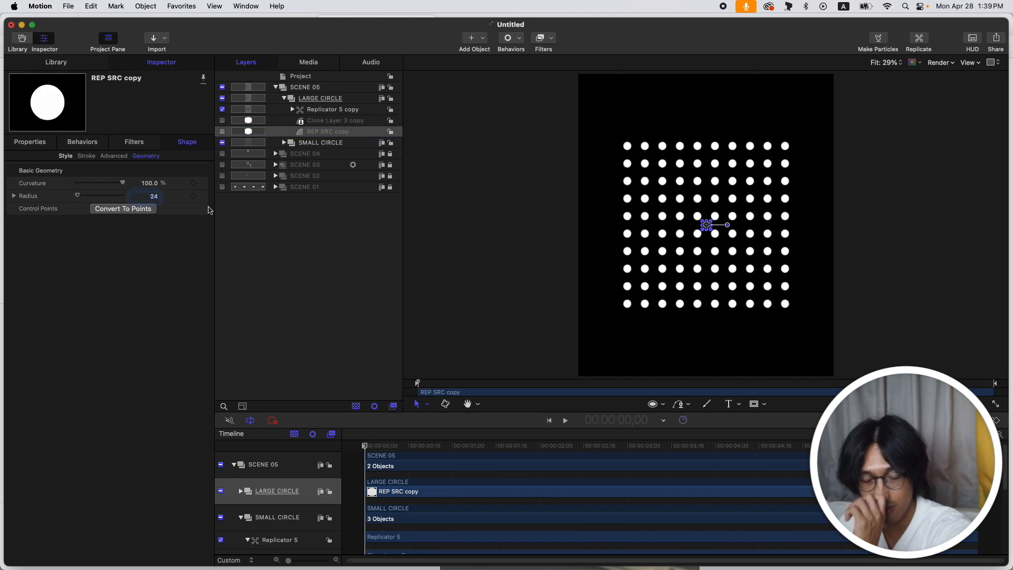
text(25)
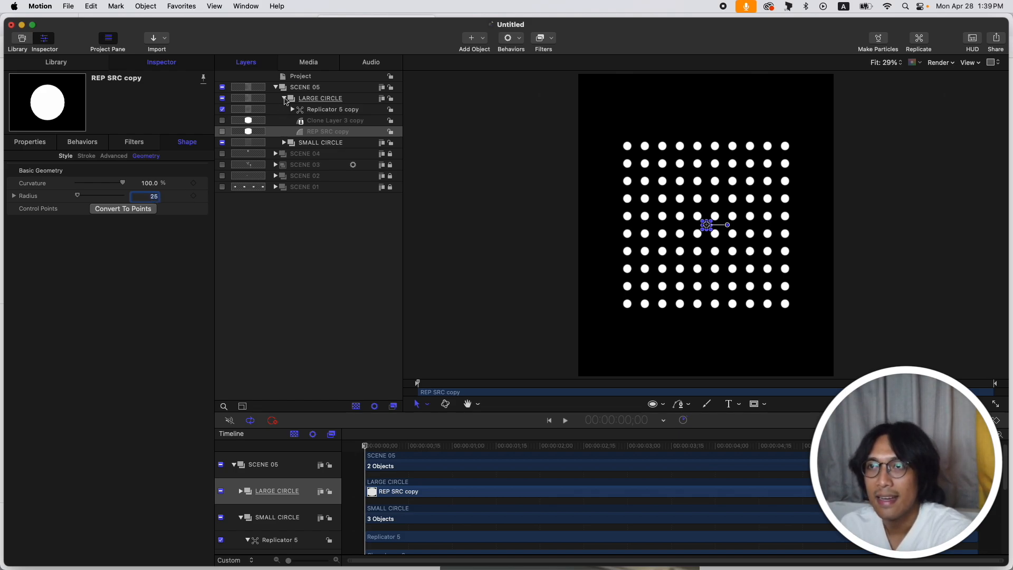
Draw a circle mask with a radius of about 106 near the centre of the LARGE CIRCLE group
click(330, 99)
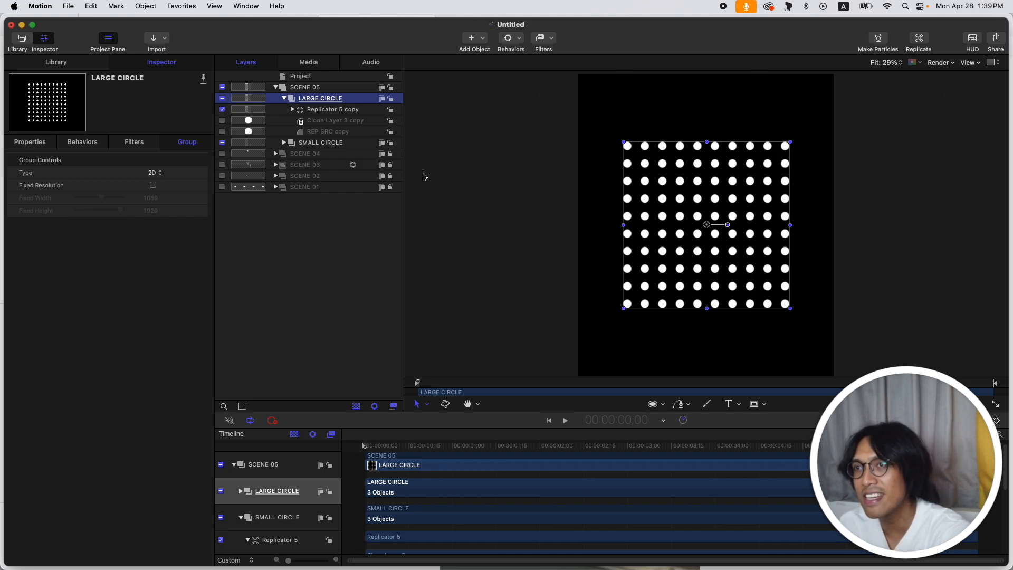
key(alt+r)
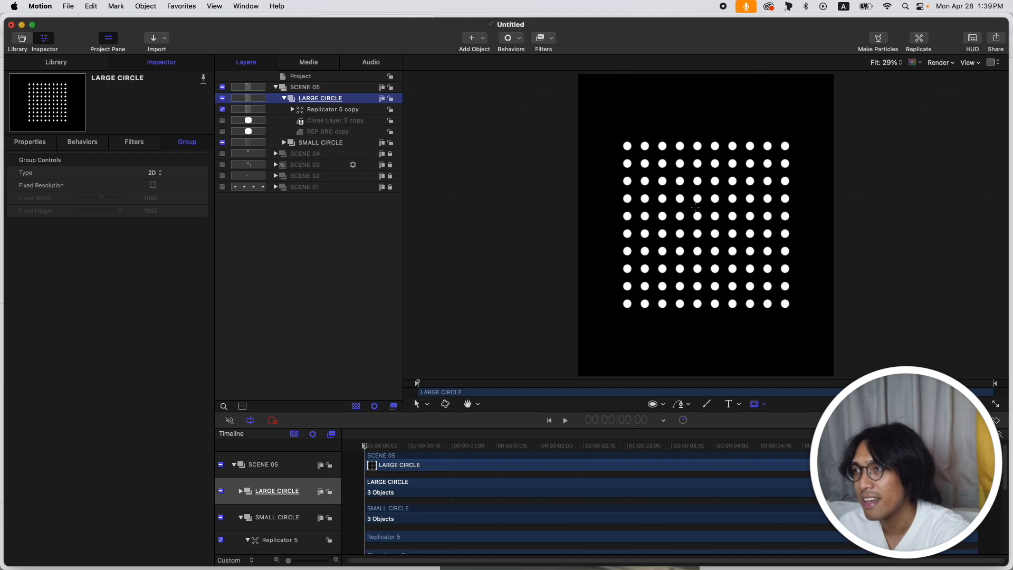
drag(692, 208, 724, 255)
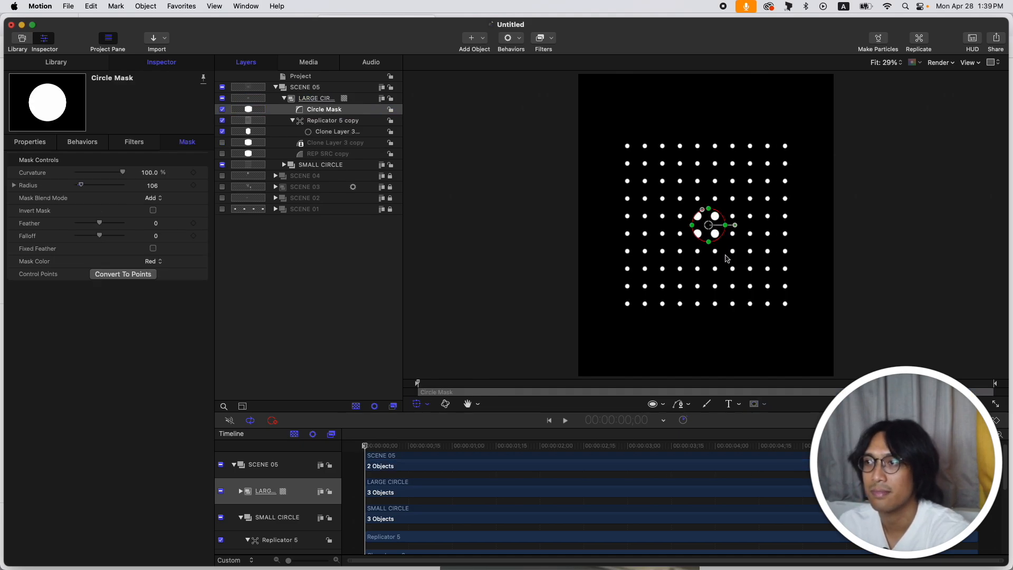
Recentre the circle mask, and shift it to an X position of about -26 px so its edge cuts through neighbouring dots
click(39, 146)
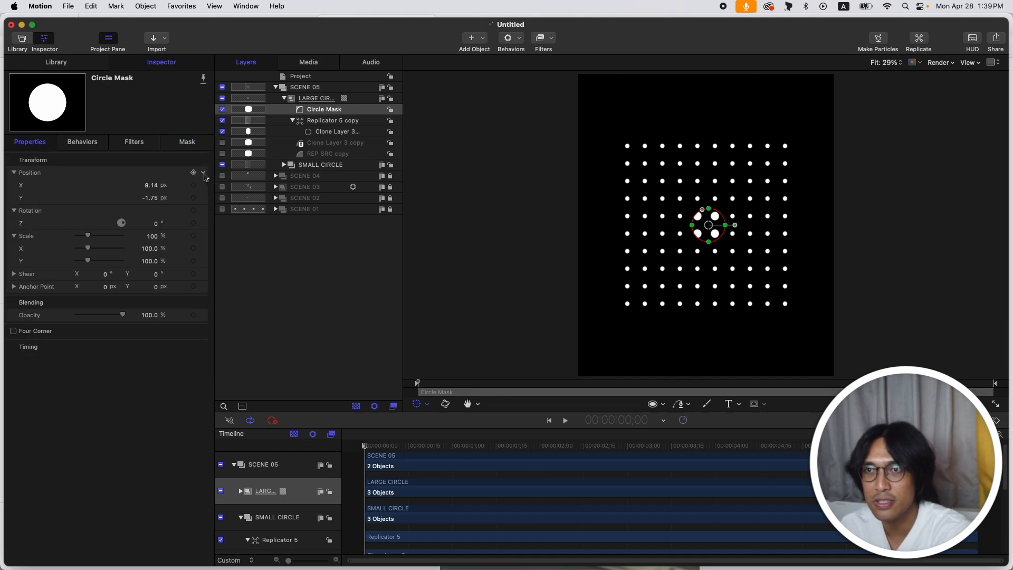
click(310, 121)
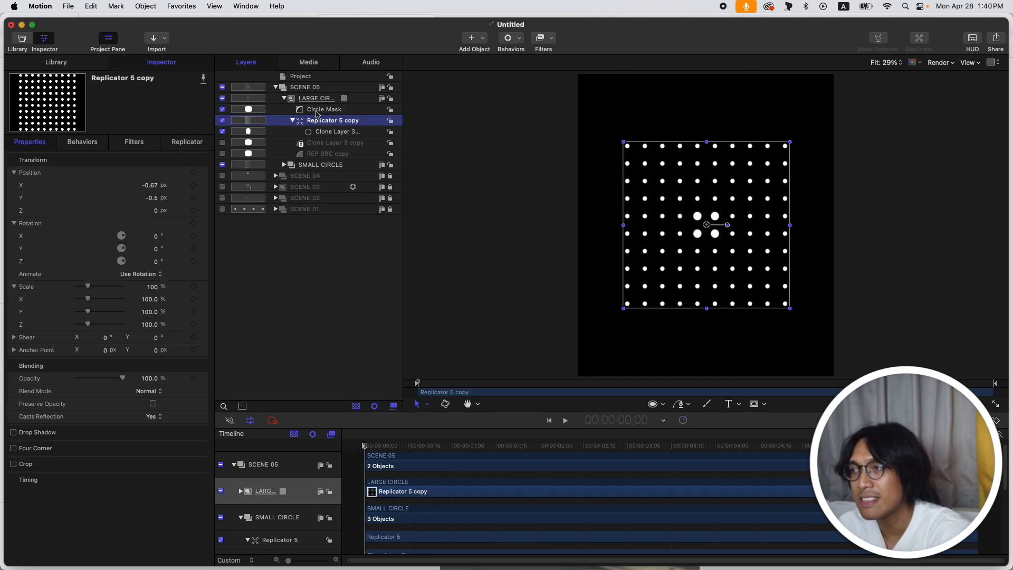
click(319, 110)
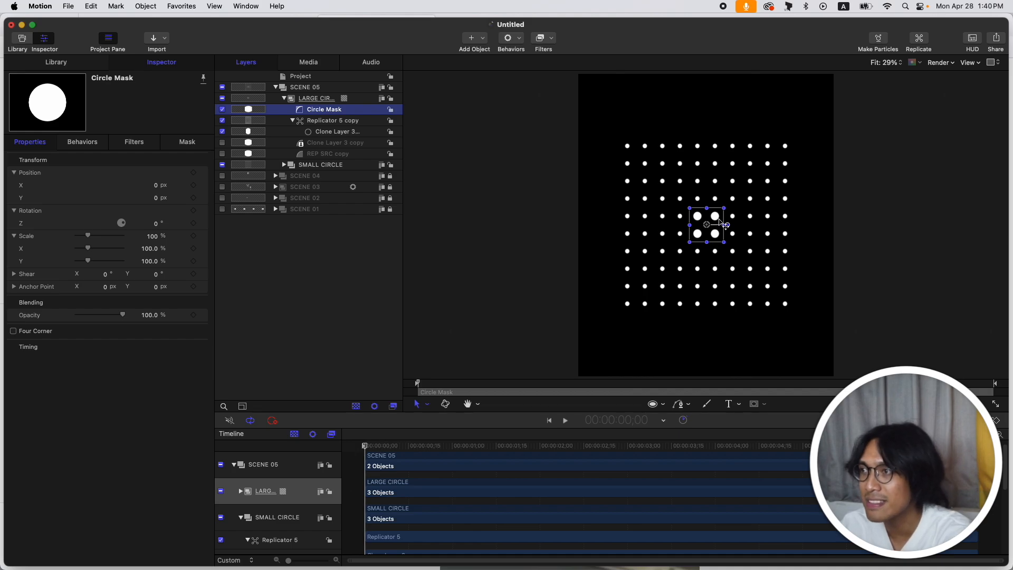
mouse_move(707, 226)
mouse_down()
mouse_move(700, 197)
mouse_move(634, 154)
mouse_move(737, 170)
mouse_move(724, 205)
mouse_move(668, 228)
mouse_move(711, 236)
mouse_move(709, 248)
mouse_move(707, 225)
mouse_up()
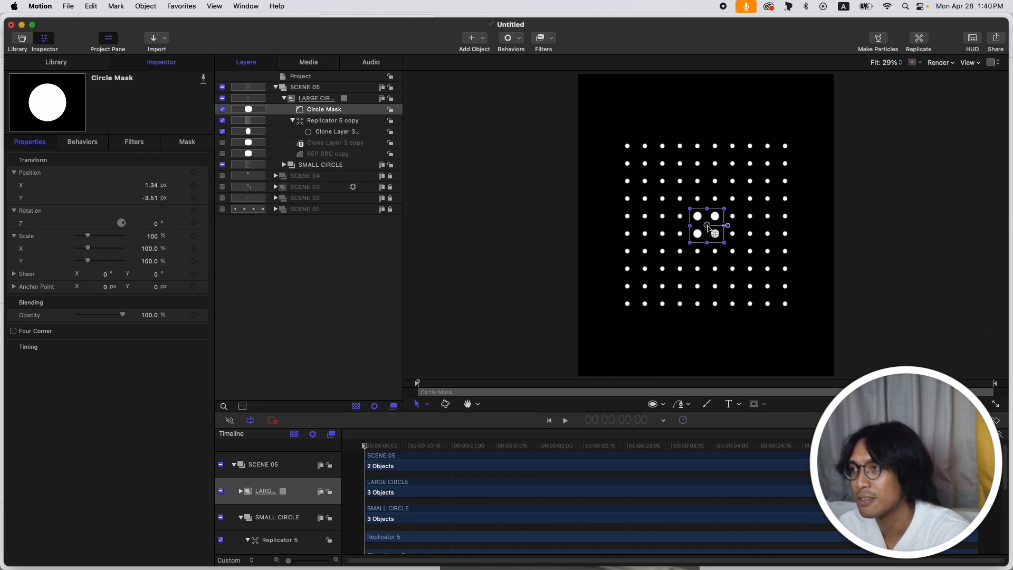
scroll(709, 227, up, 5)
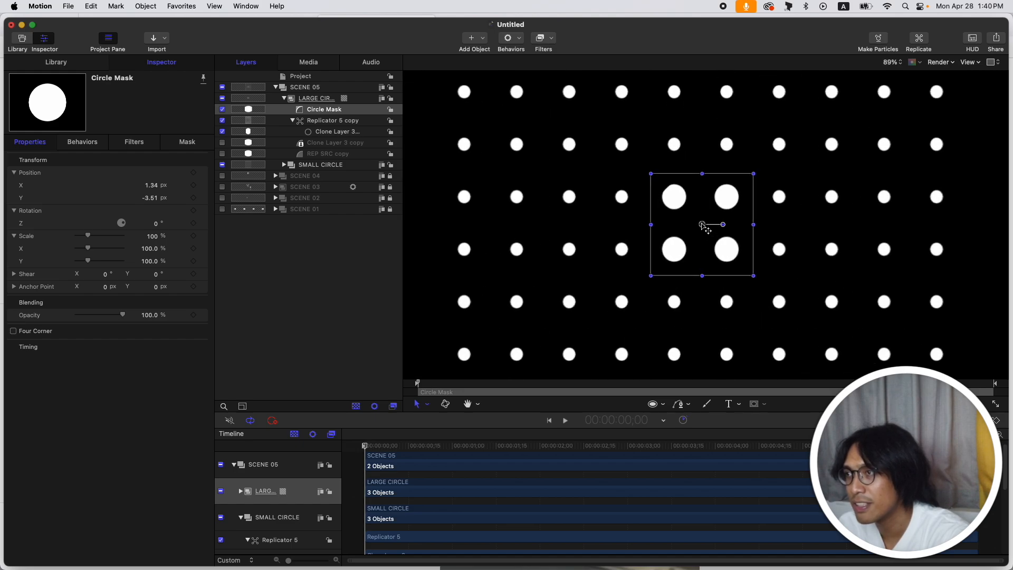
drag(706, 228, 686, 226)
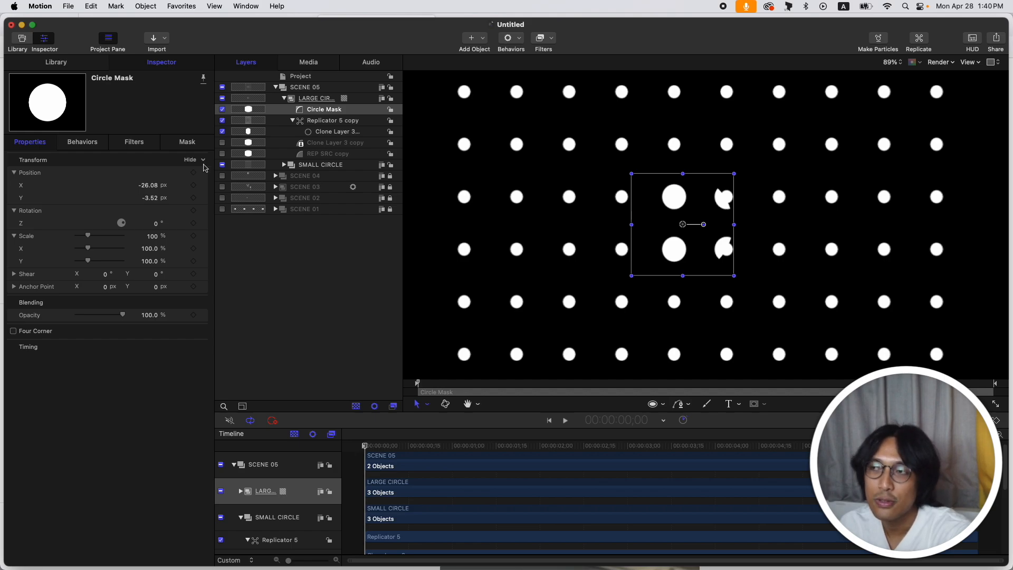
Set the circle mask's feather to 20
click(188, 143)
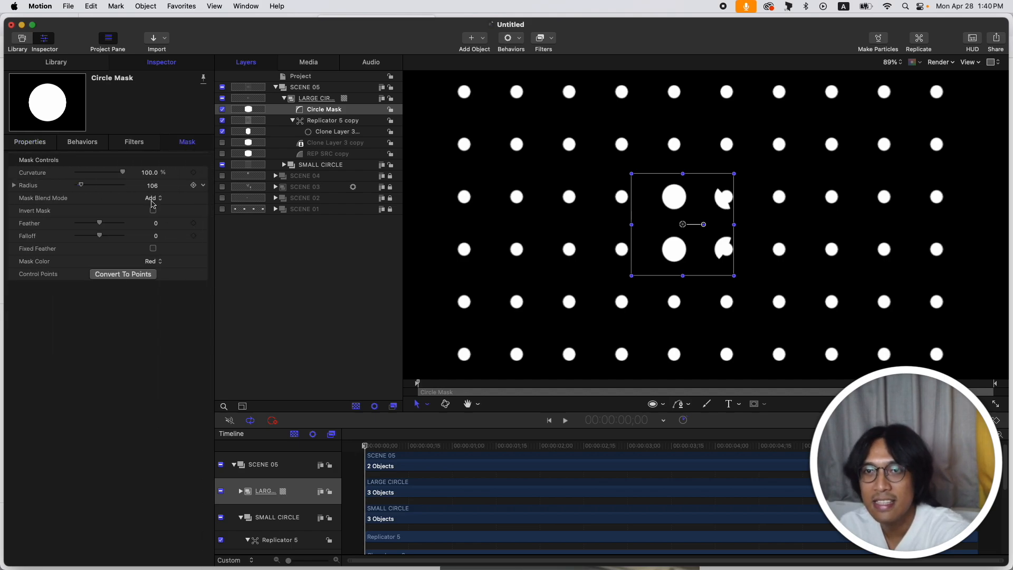
drag(100, 227, 104, 227)
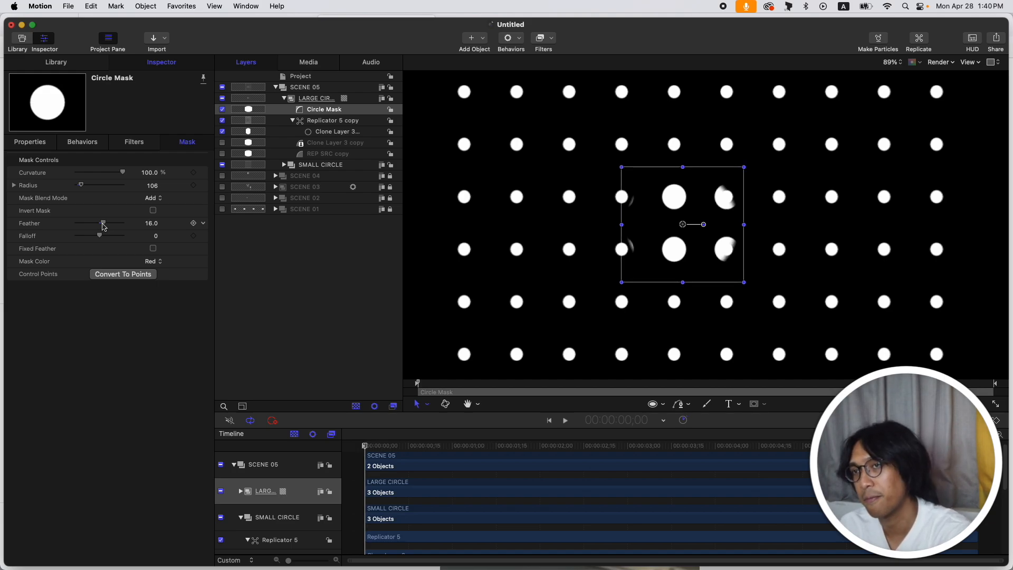
click(153, 224)
text(20)
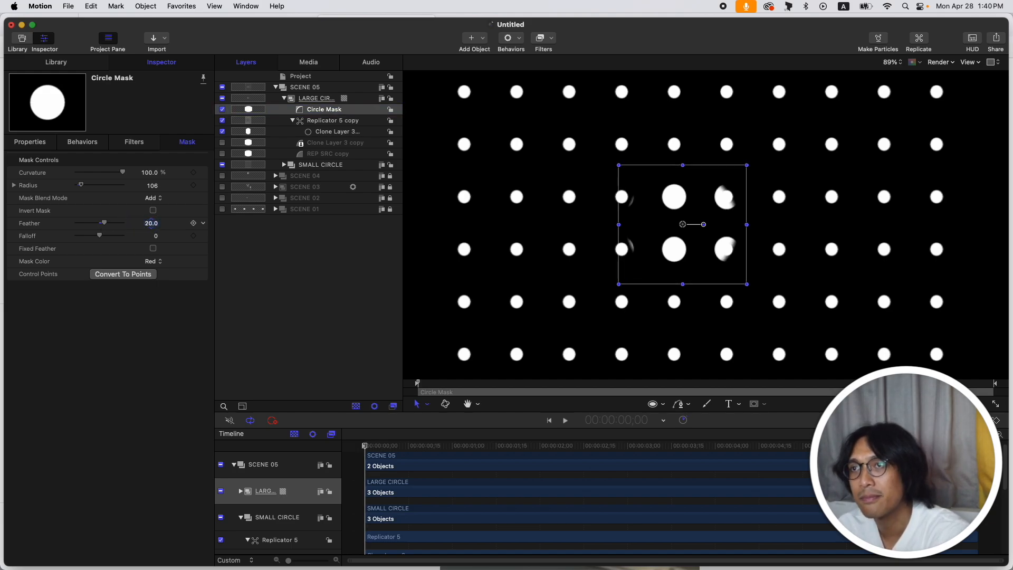
key(Return)
Reset the circle mask's position parameter and fit the whole canvas in view
click(24, 146)
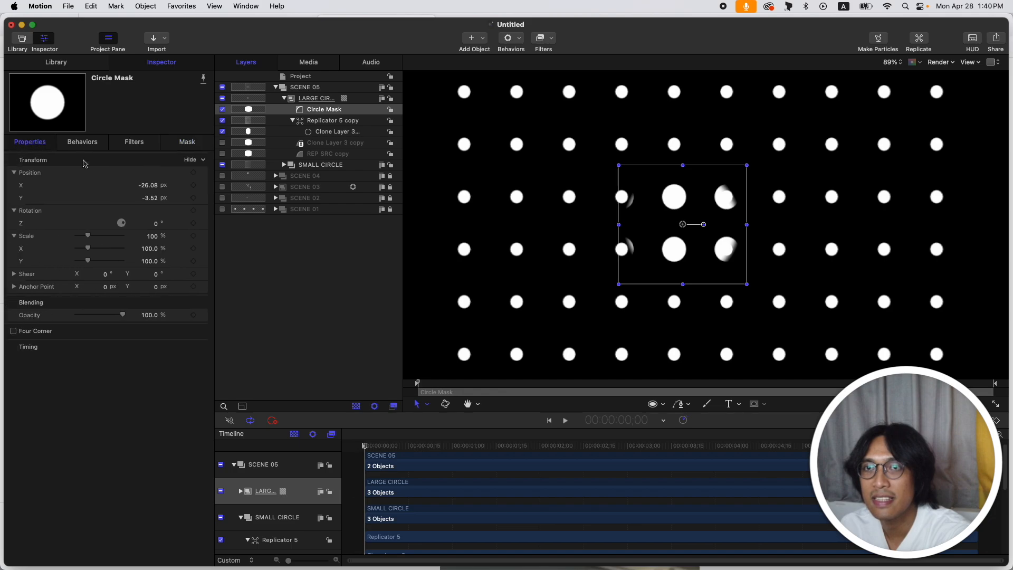
click(214, 178)
click(240, 180)
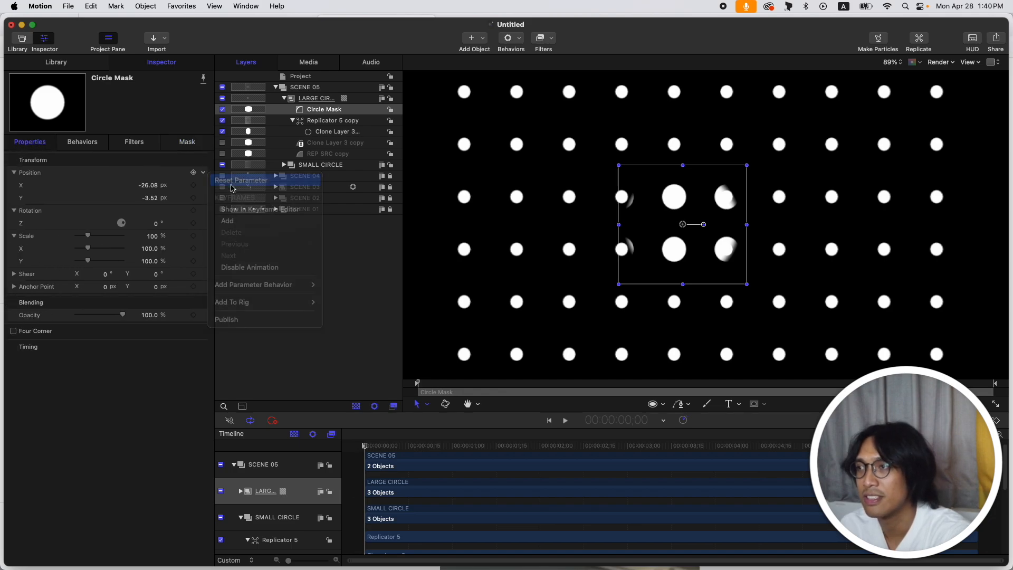
key(shift+z)
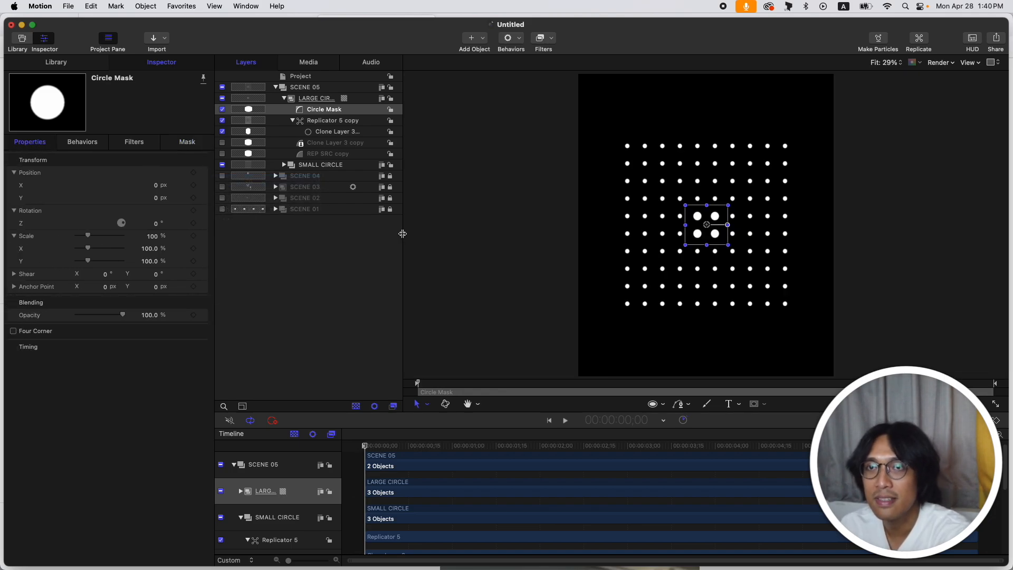
Keyframe the circle mask's position from the grid centre at 0 s to the upper-right dots at 1 s and the left edge at 2 s
click(195, 174)
scroll(366, 451, down, 1)
drag(366, 447, 452, 448)
drag(709, 227, 777, 155)
drag(453, 445, 540, 446)
drag(777, 155, 676, 231)
Add a position keyframe for the circle mask at 3 s near the grid's lower right, about X 150 px and Y -452 px
click(627, 445)
click(173, 187)
click(174, 186)
click(177, 198)
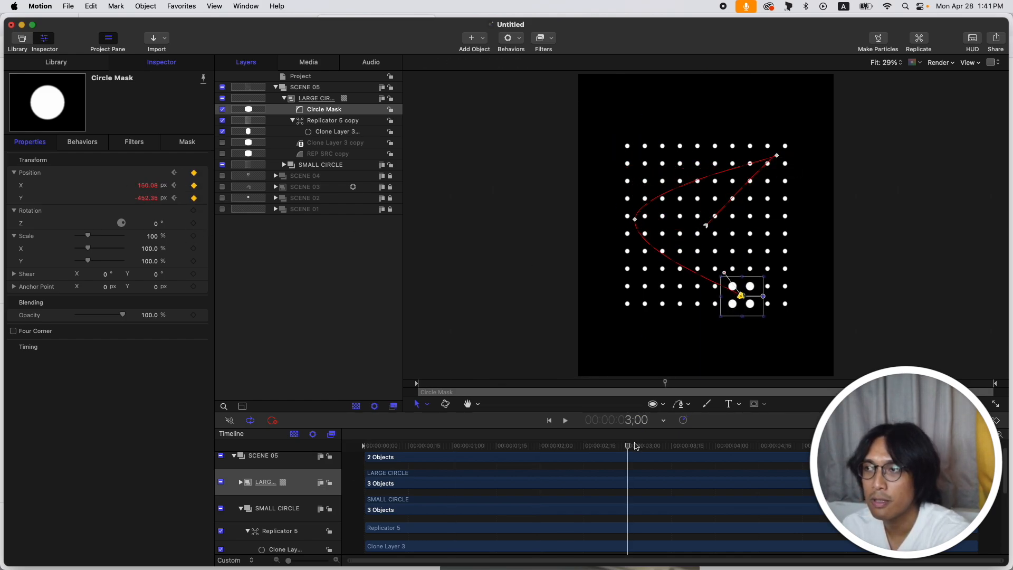
Play the mask animation from the start to check its movement over the grid
drag(628, 448, 364, 448)
click(339, 312)
key(space)
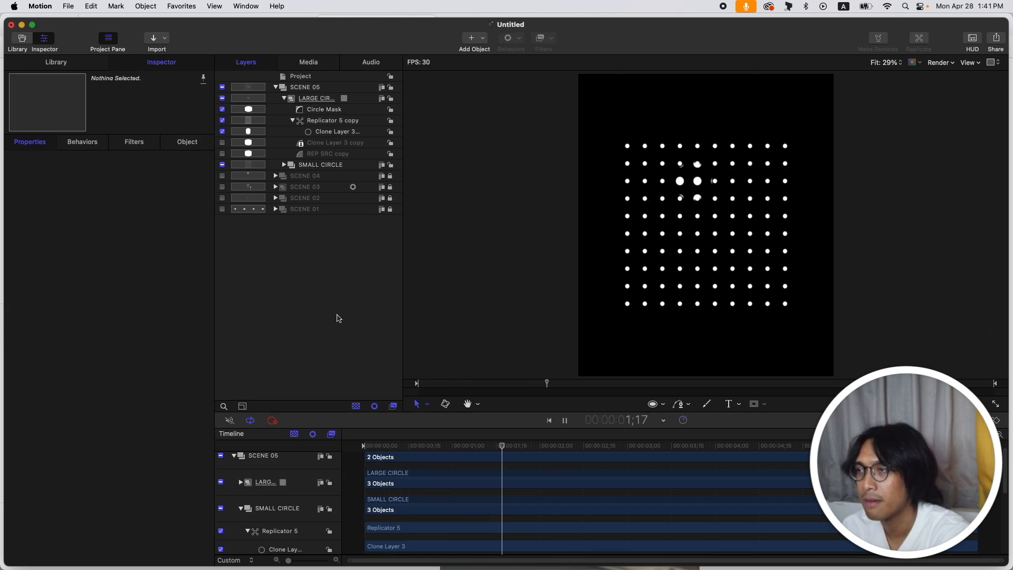
key(space)
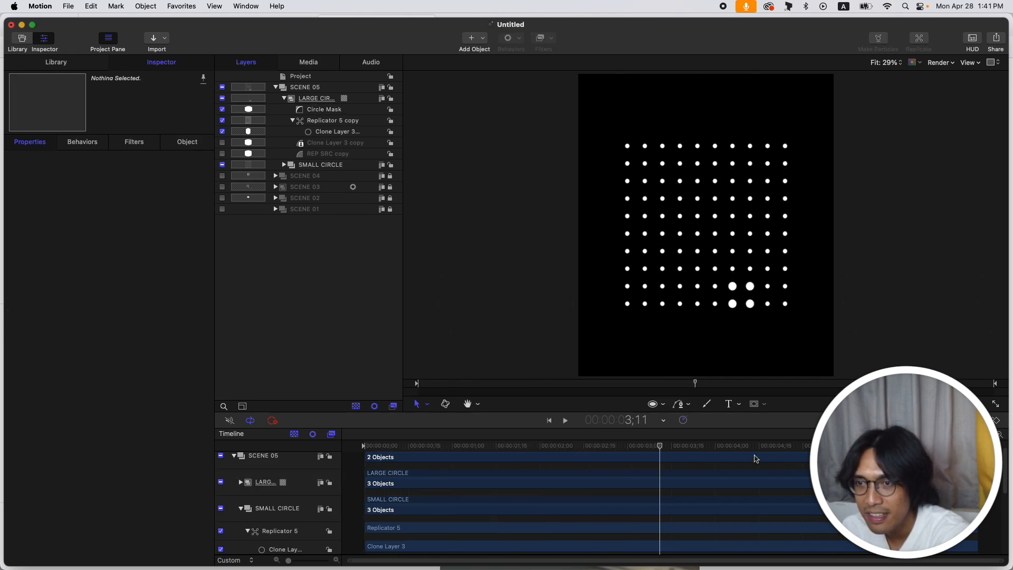
Collapse SMALL CIRCLE and expand LARGE CIRCLE in the timeline, and scrub through the circle mask's keyframes
scroll(294, 505, down, 1)
click(241, 503)
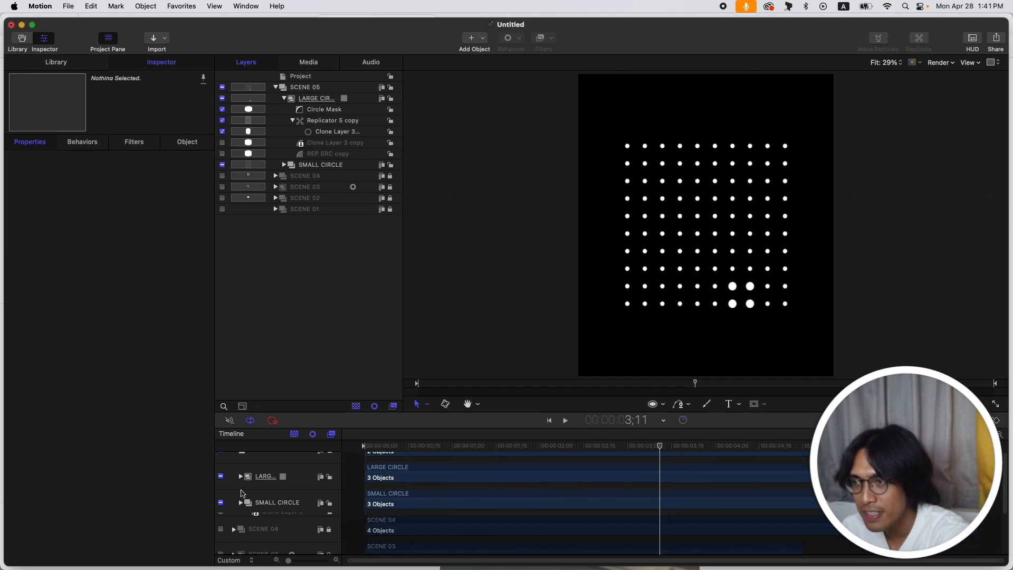
click(241, 476)
click(546, 446)
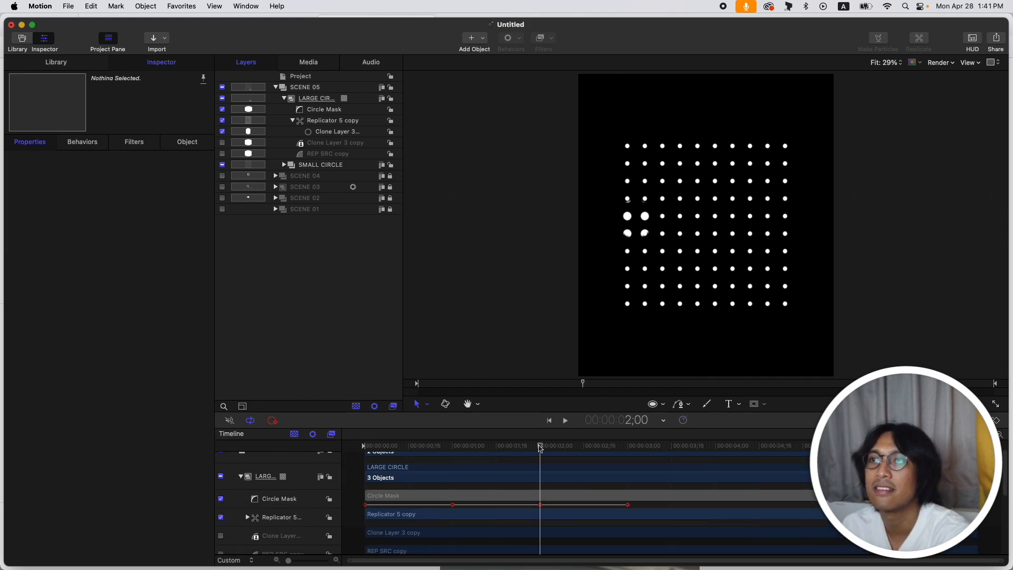
click(324, 109)
click(464, 444)
drag(464, 443, 627, 452)
Reshape the circle mask's position curves in the Keyframe Editor so the motion eases in and out between keyframes
key(super+8)
drag(592, 552, 519, 464)
drag(510, 529, 488, 528)
drag(353, 495, 420, 507)
drag(441, 467, 465, 496)
drag(480, 476, 507, 477)
drag(647, 483, 612, 547)
drag(598, 497, 574, 497)
click(561, 475)
Play the animation from the start to review the eased mask movement
key(Home)
click(323, 373)
key(space)
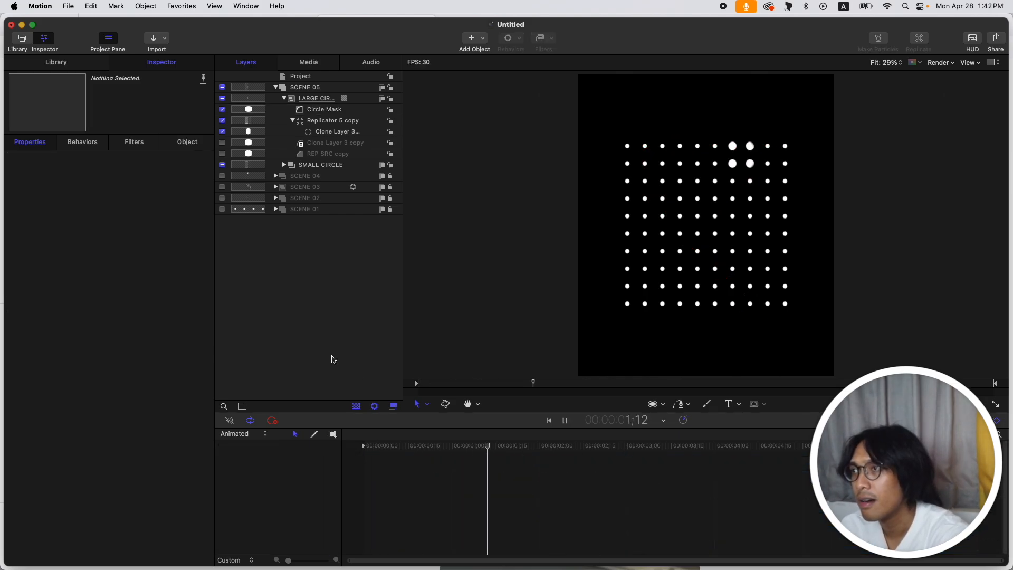
key(space)
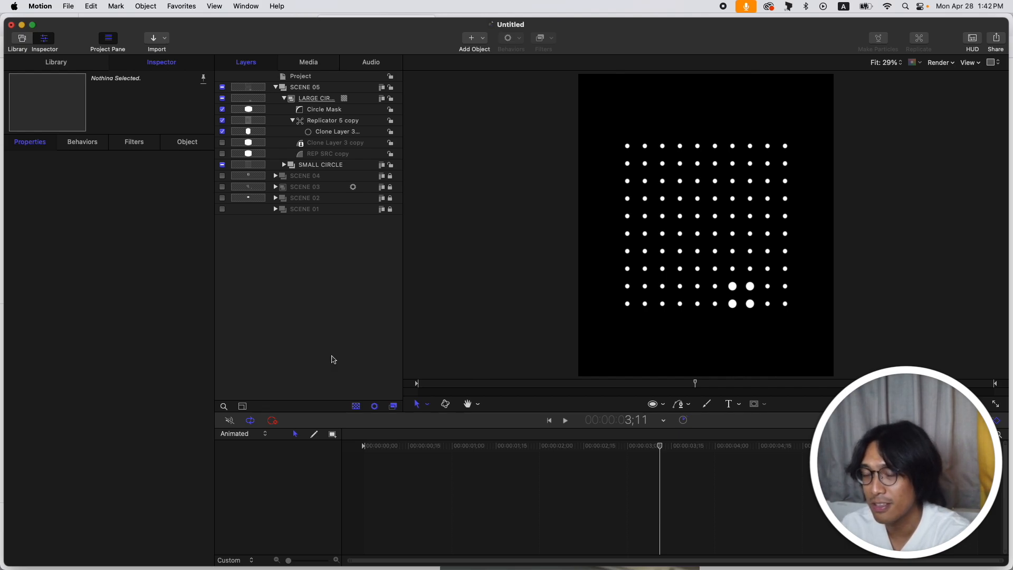
Switch to the YouTube short in Firefox and replay the end of its dot-grid animation for reference
key(super+Tab)
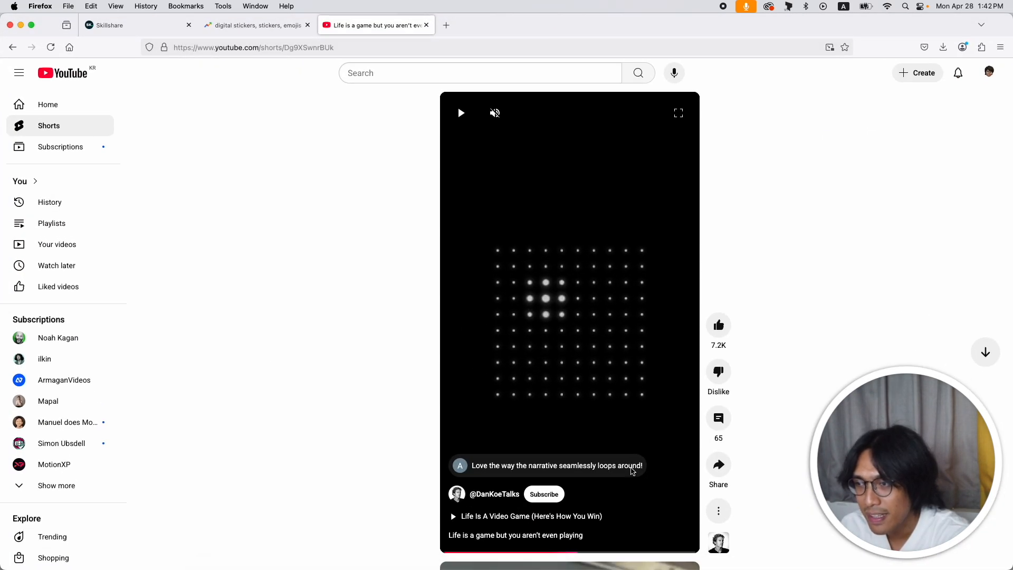
click(575, 552)
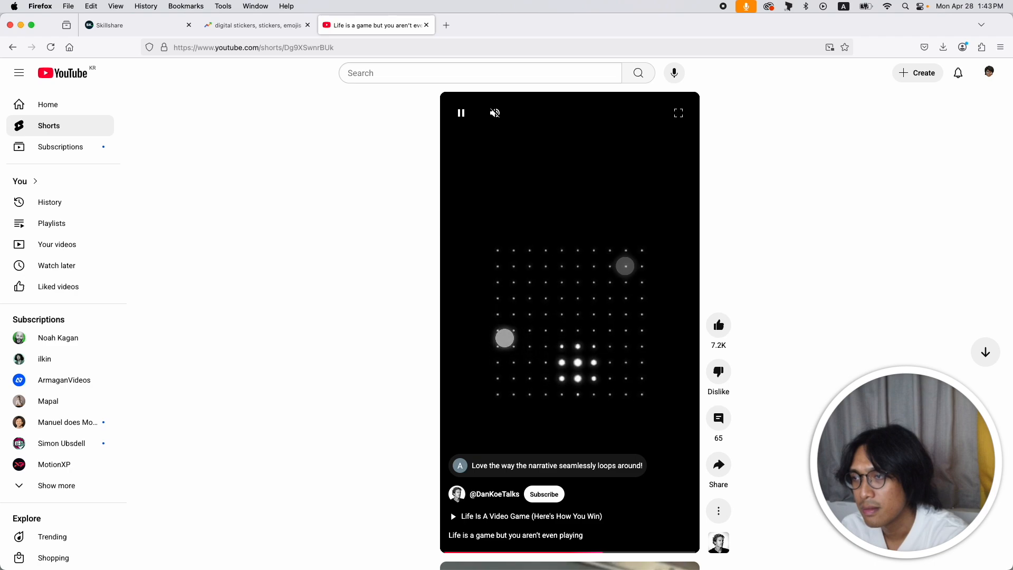
click(620, 394)
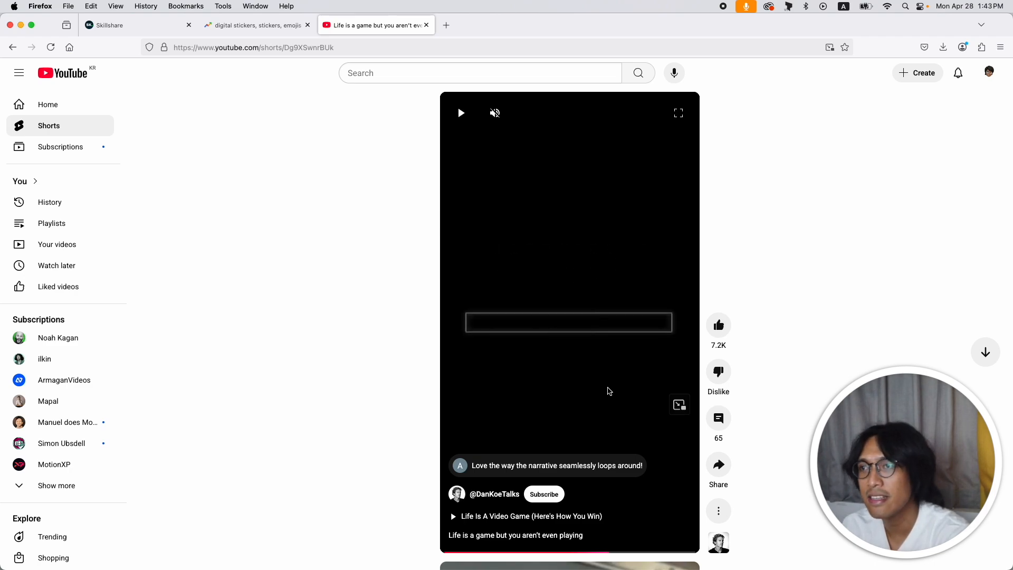
Switch back to Motion and add a Sequence Replicator behavior to Replicator 5 in the SMALL CIRCLE group
key(super+Tab)
drag(570, 450, 427, 449)
click(284, 164)
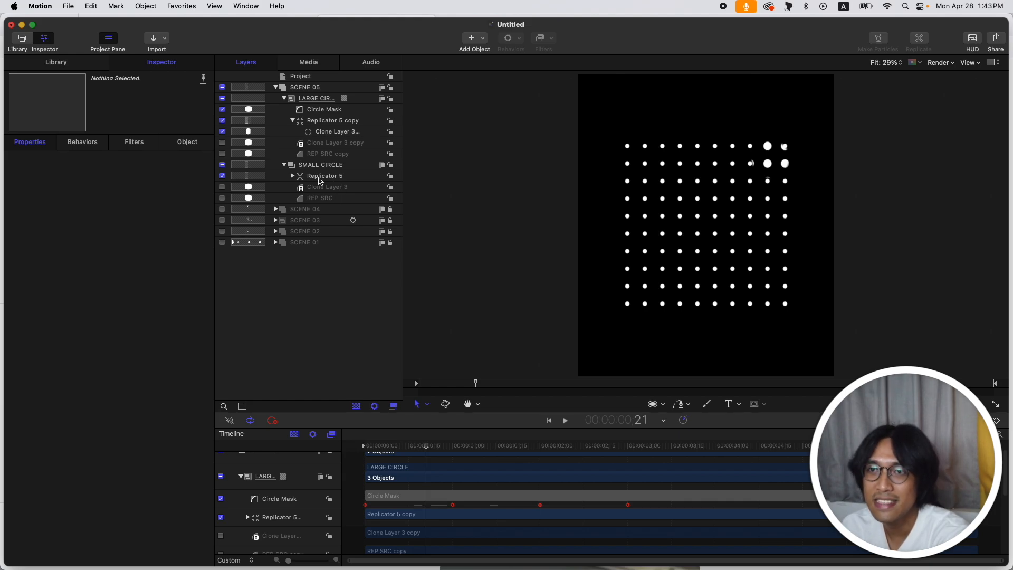
click(338, 178)
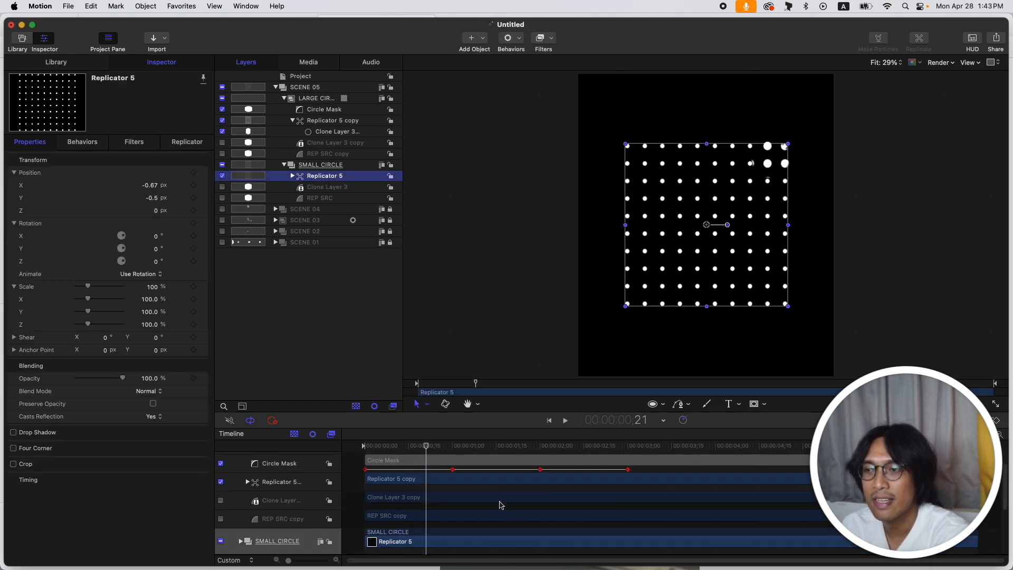
drag(425, 446, 508, 451)
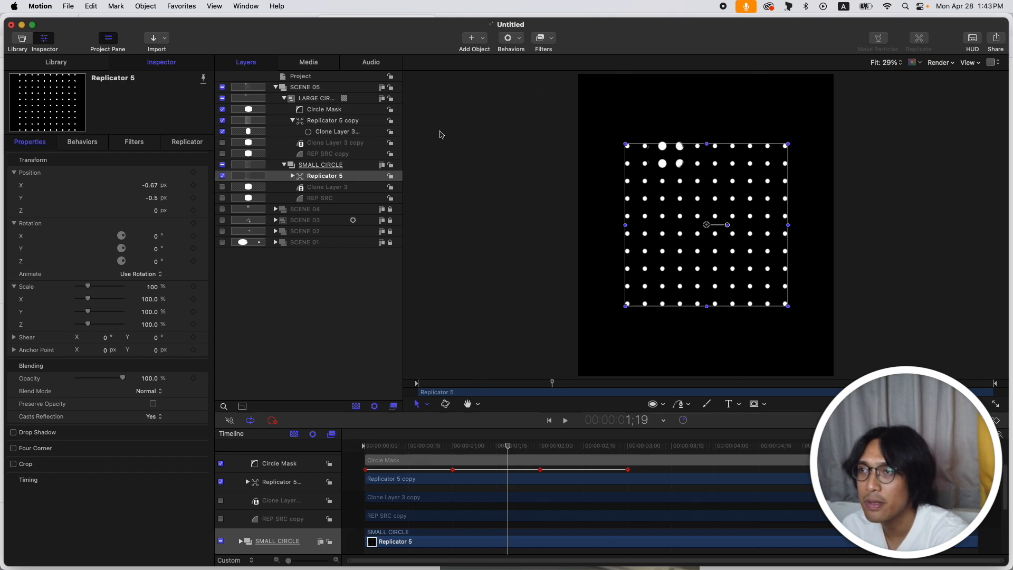
click(510, 38)
mouse_move(538, 125)
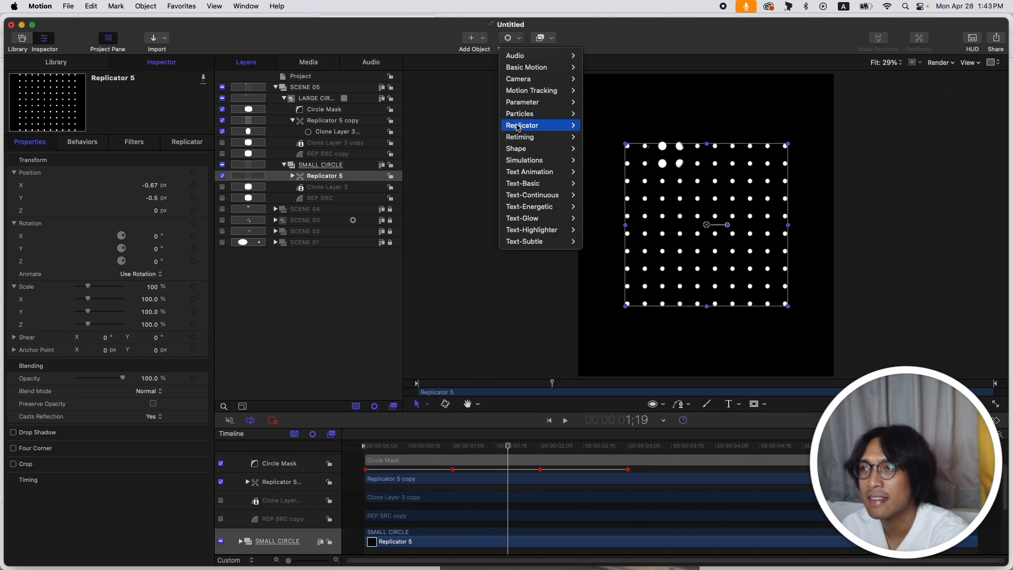
click(621, 126)
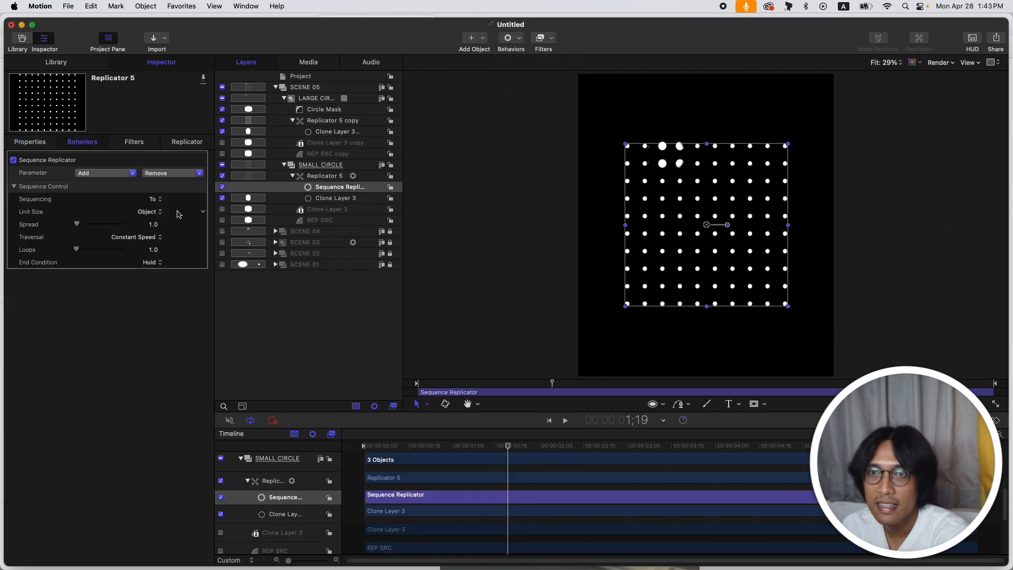
Add the Opacity parameter to the Sequence Replicator behavior and set it to 0%
click(131, 178)
click(120, 210)
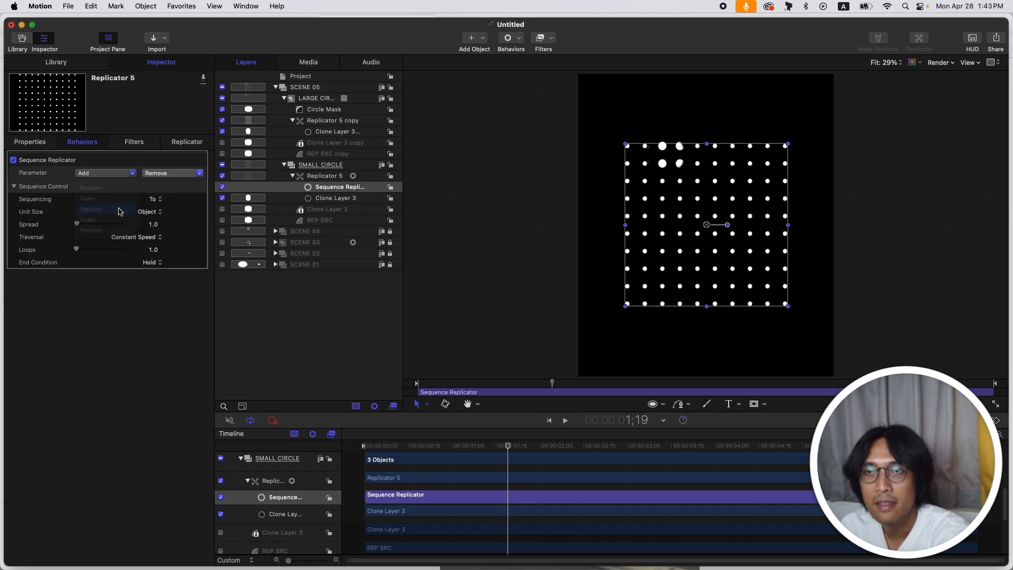
drag(122, 175, 2, 157)
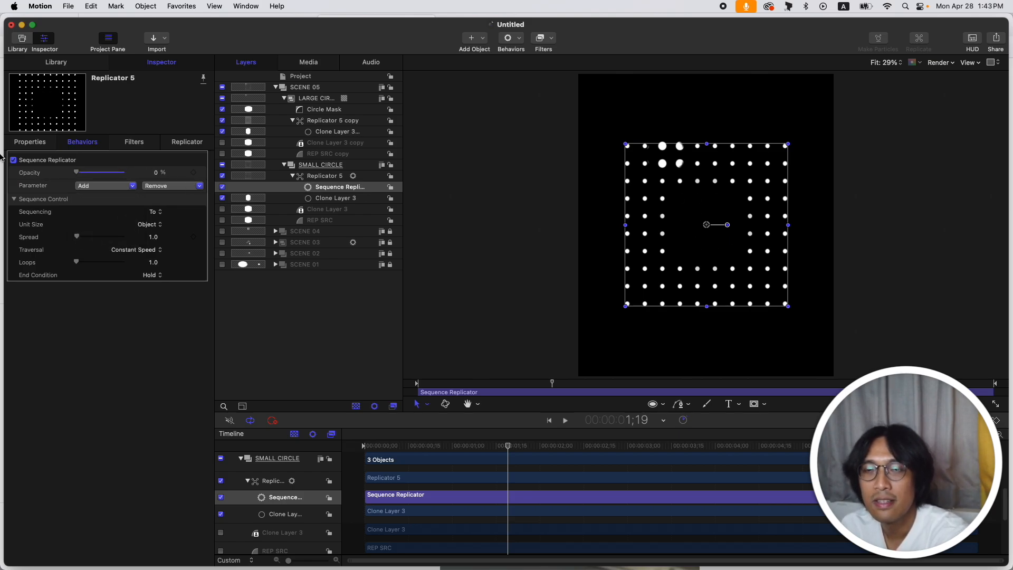
Set the behavior's sequencing to Through, its unit size to All and its loops to 3
click(158, 214)
click(169, 232)
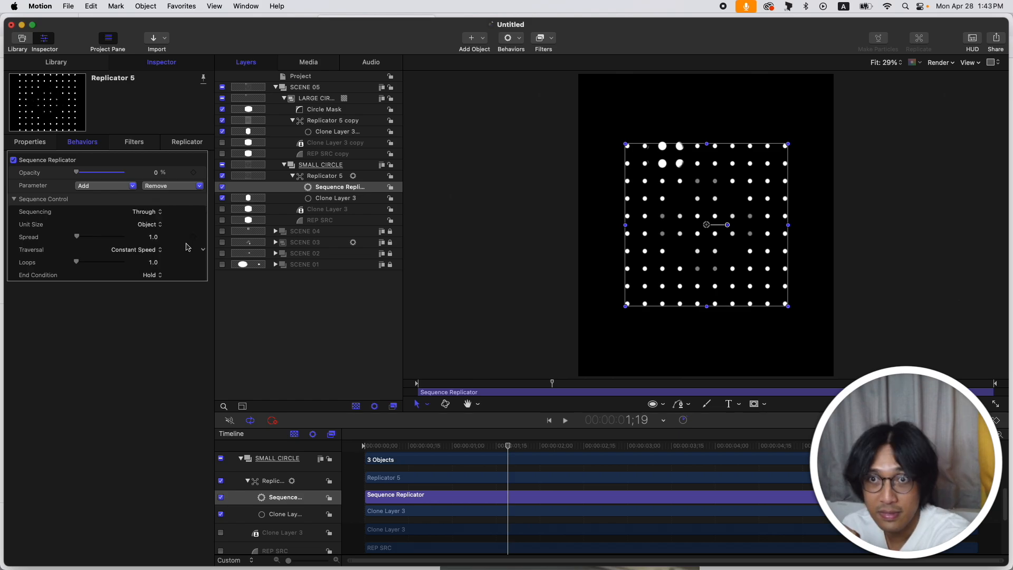
click(159, 226)
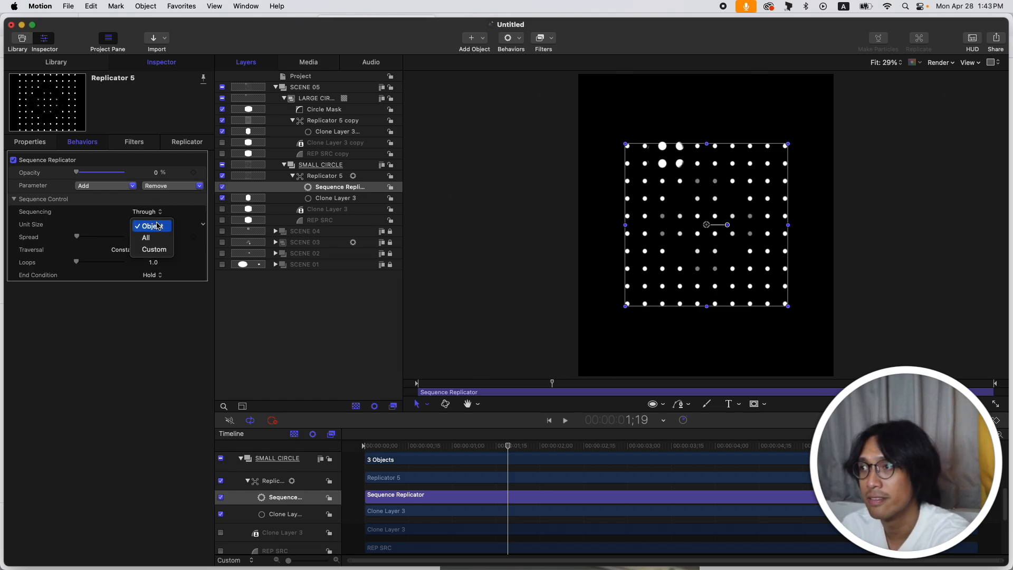
click(151, 236)
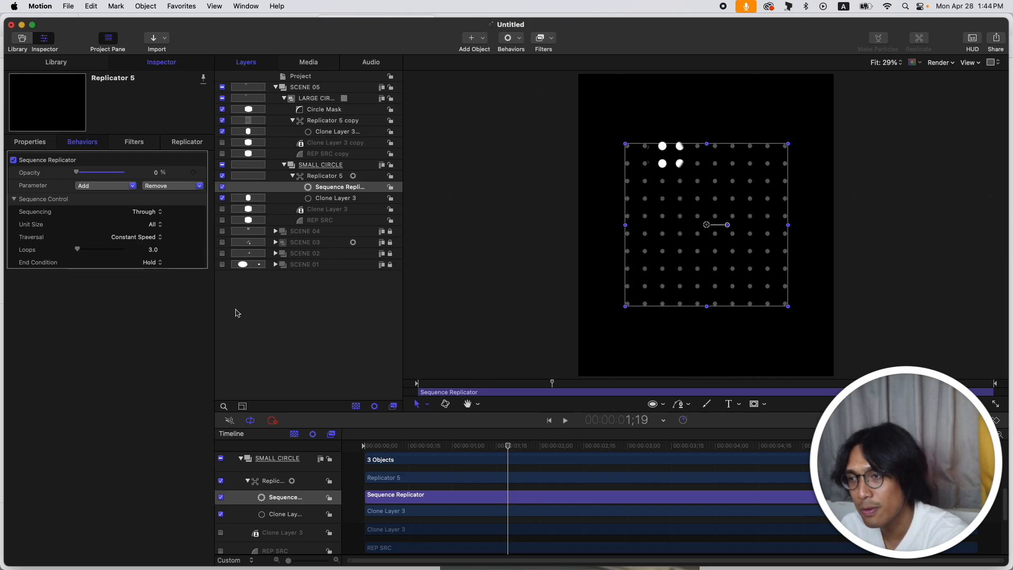
Trim the Sequence Replicator behavior to start at 2;00, and return to the beginning of the project
drag(509, 450, 541, 444)
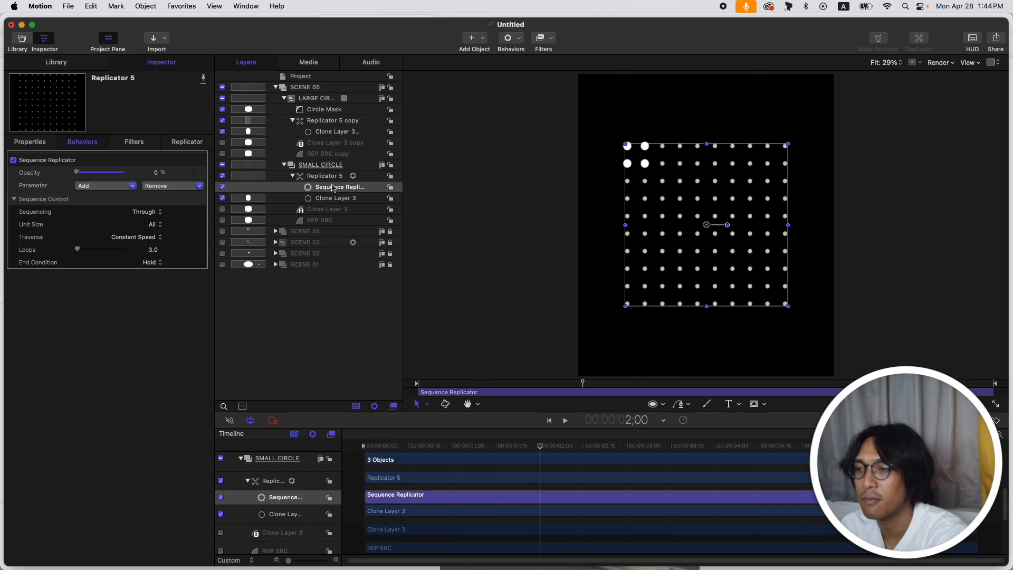
key(i)
mouse_move(541, 448)
mouse_down()
mouse_move(475, 448)
mouse_move(541, 447)
mouse_up()
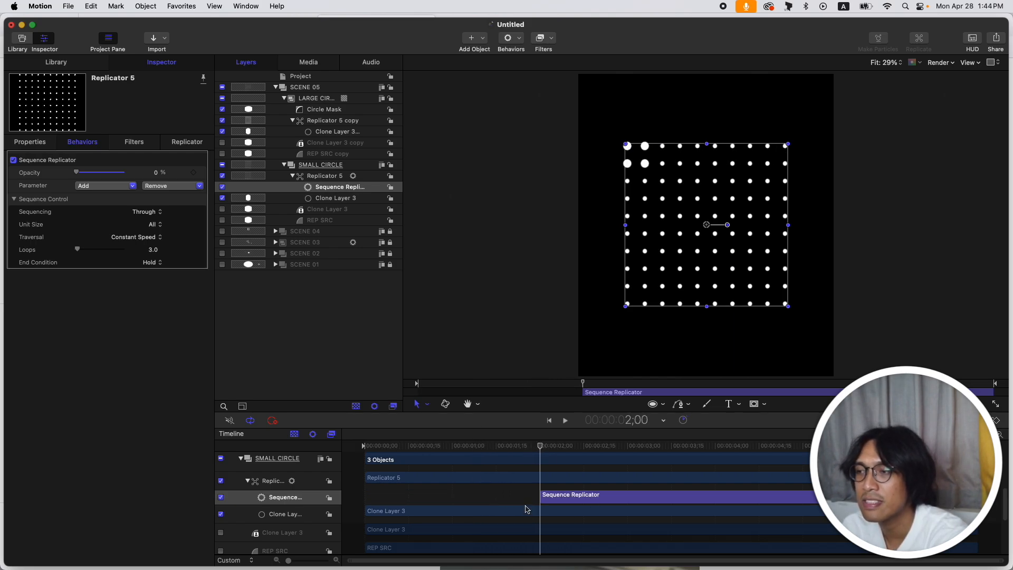
key(Home)
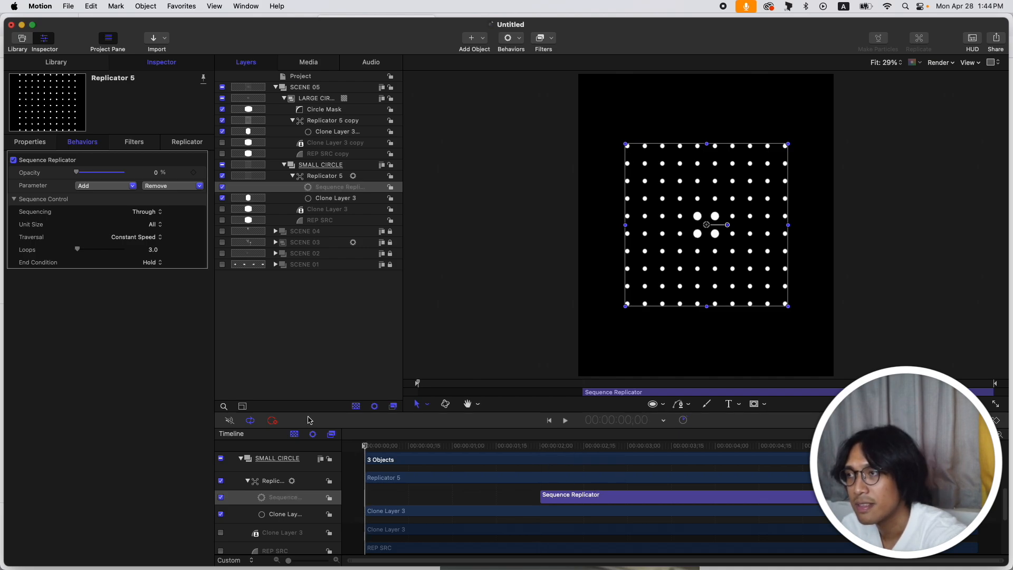
Park the playhead at 2;00 and delete the Sequence Replicator behavior from Replicator 5
click(323, 333)
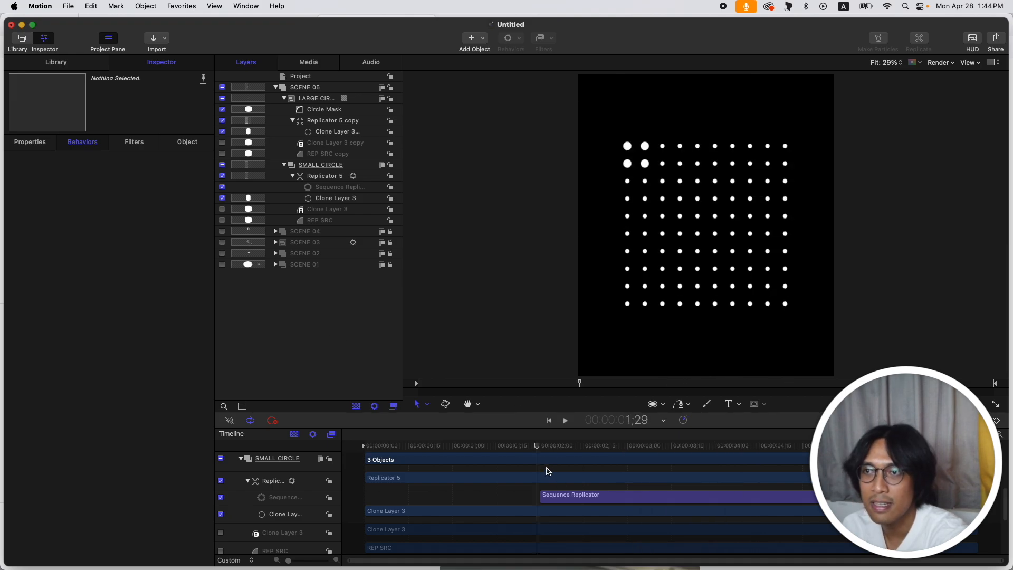
click(541, 448)
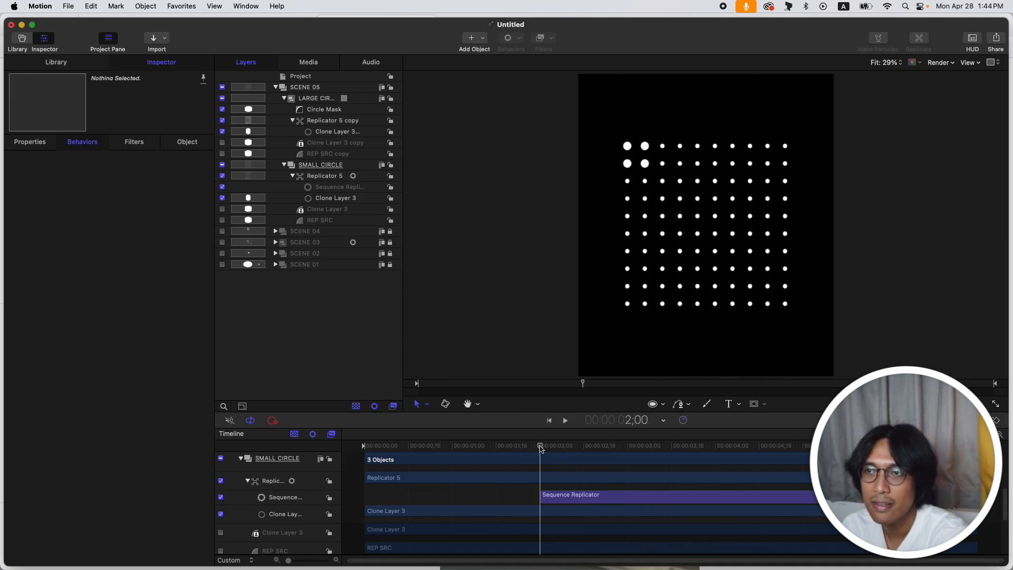
click(351, 188)
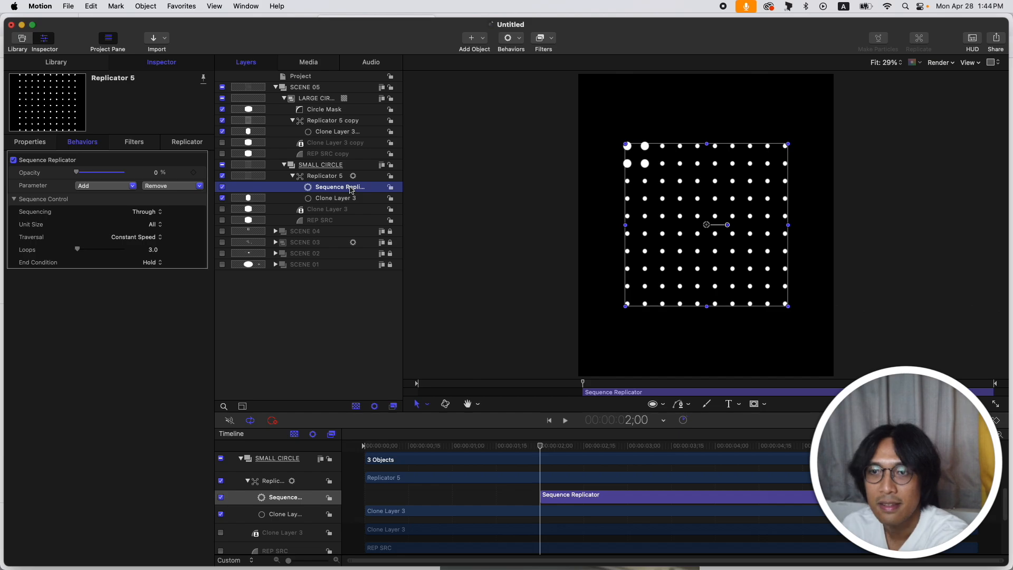
key(Delete)
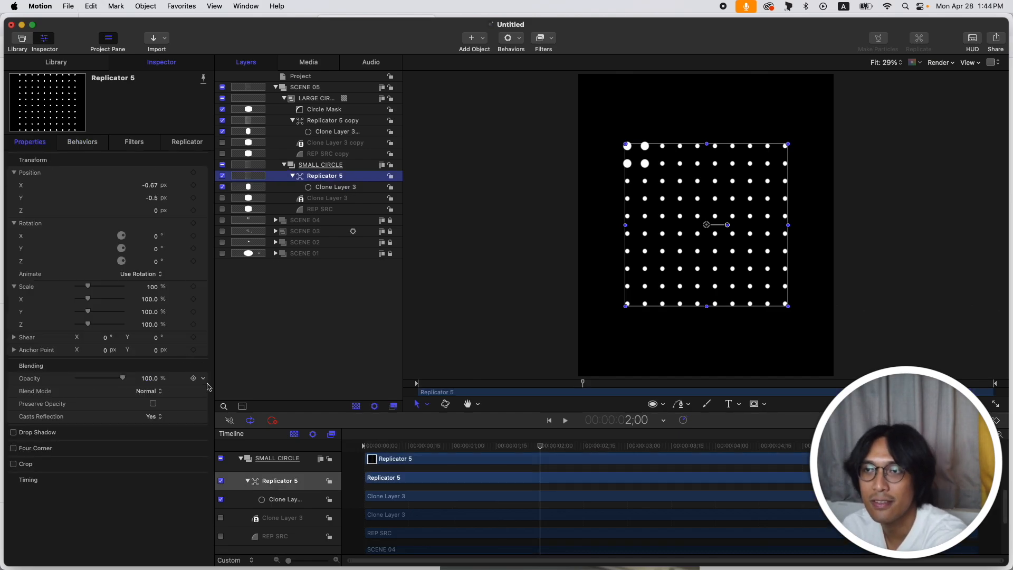
click(323, 211)
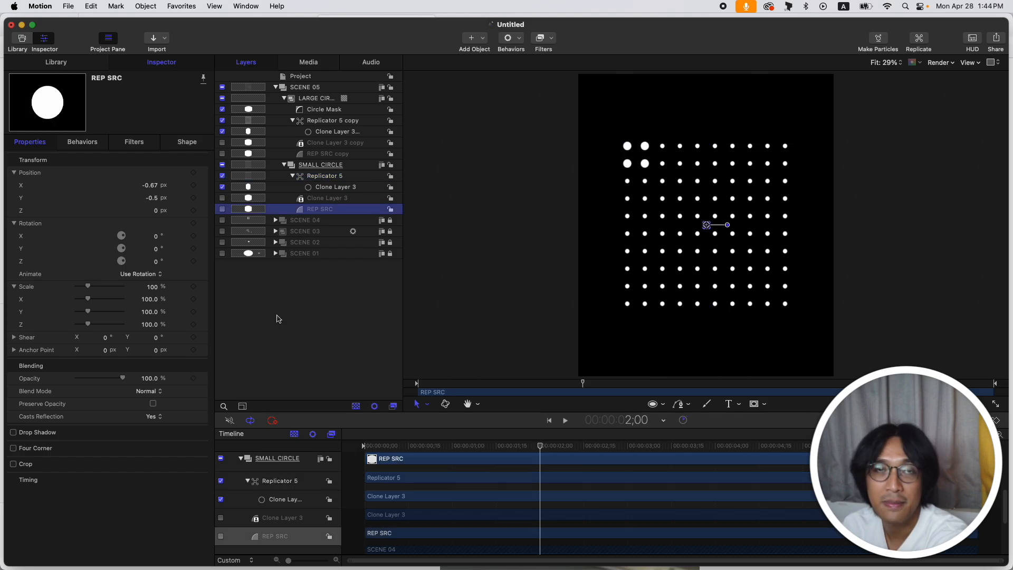
click(333, 177)
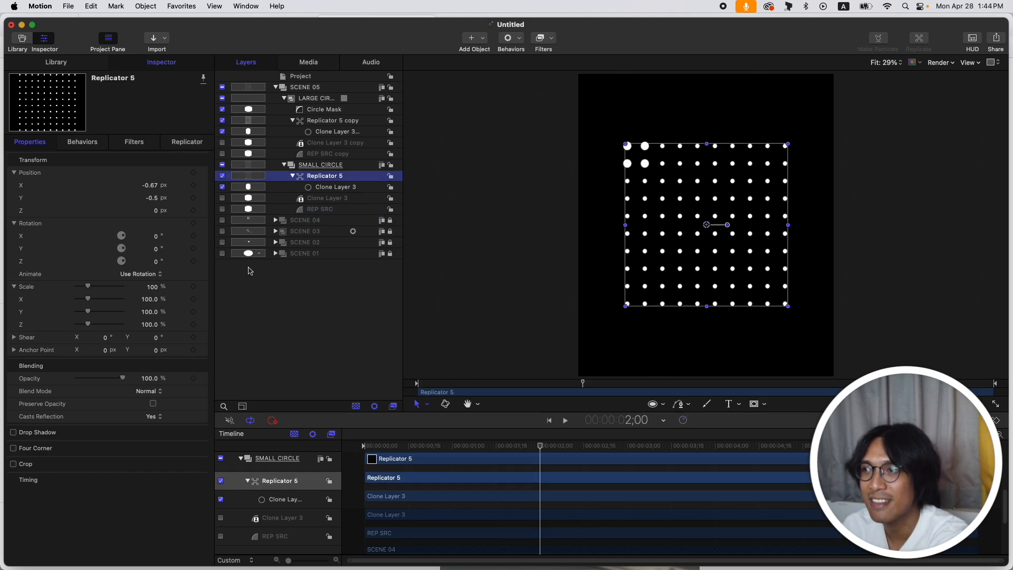
mouse_move(124, 382)
mouse_down()
mouse_move(77, 378)
mouse_move(126, 378)
mouse_up()
drag(239, 392, 215, 384)
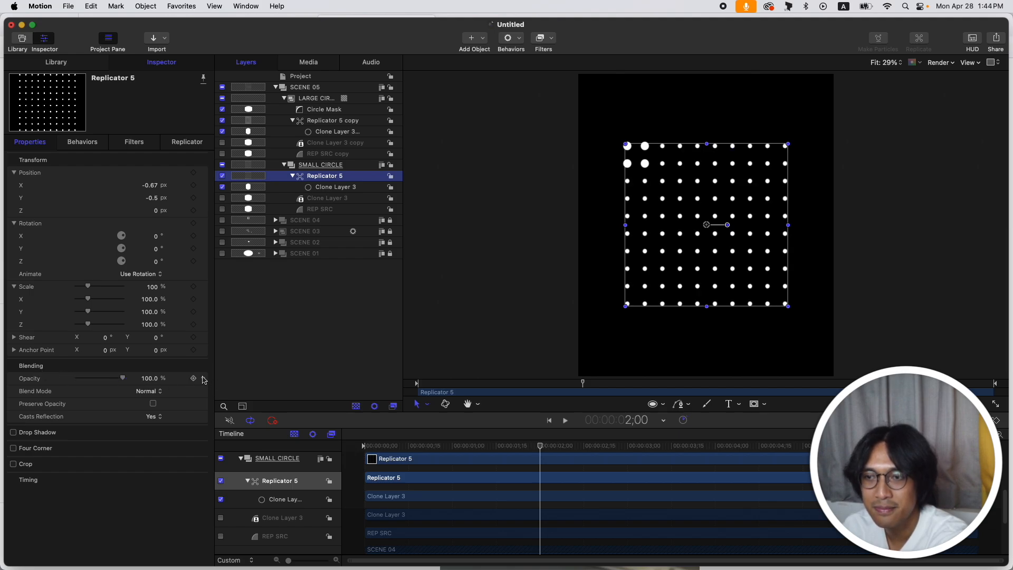
click(201, 379)
mouse_move(292, 494)
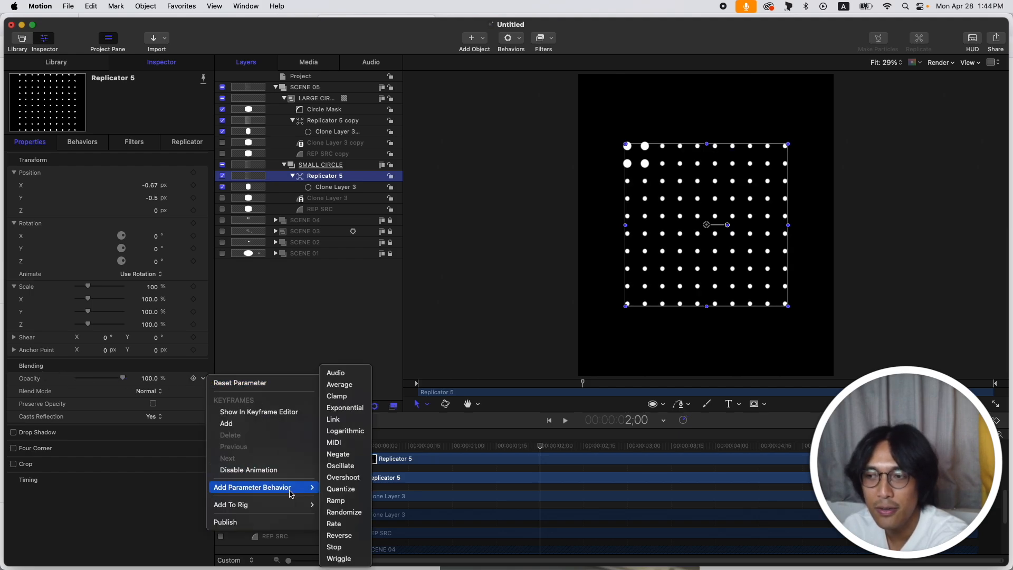
click(476, 429)
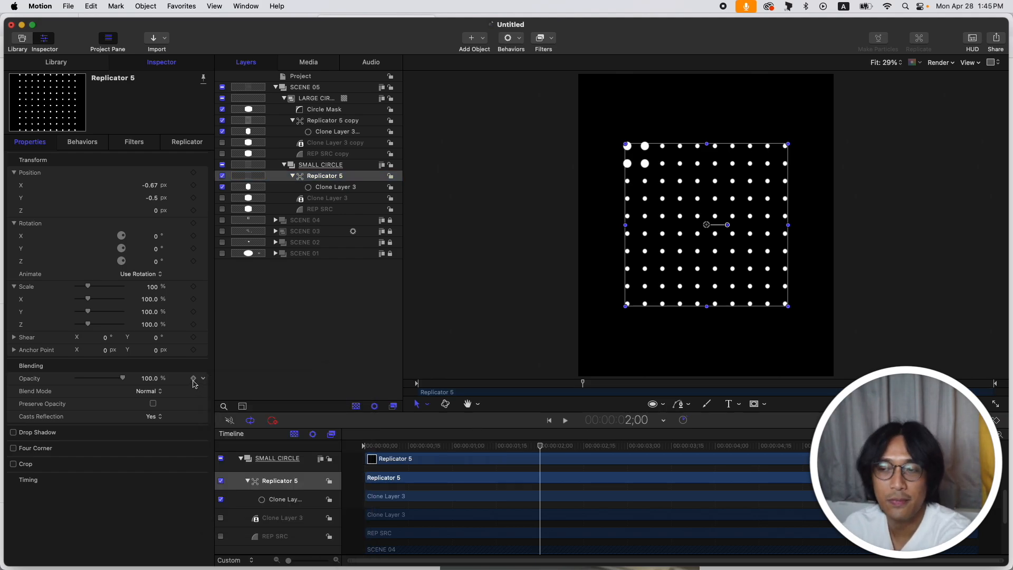
Keyframe the opacity of Replicator 5 at 1;15, 2;00 and 3;00 so the small-dot grid dips at 2;00
click(194, 378)
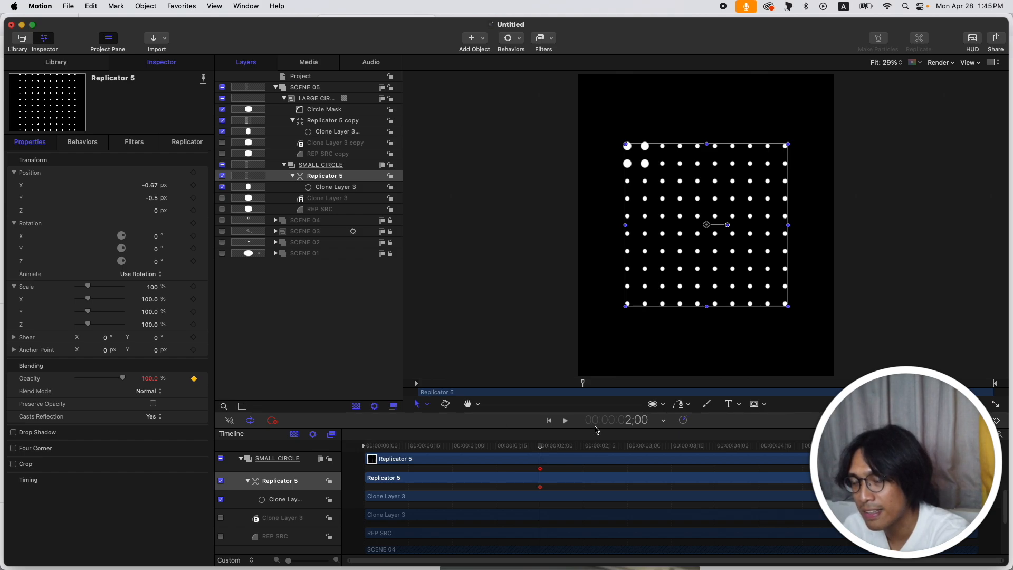
click(628, 448)
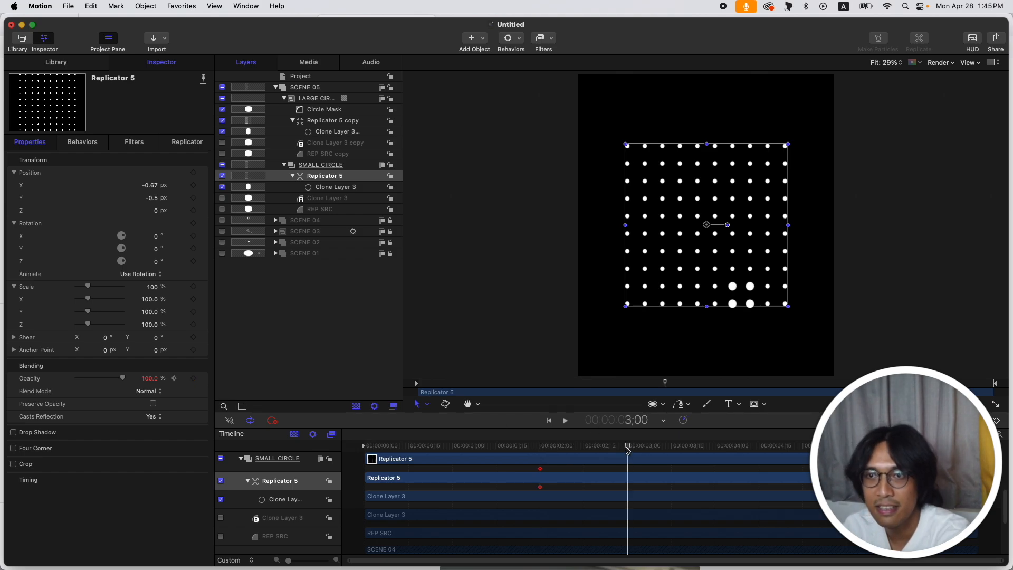
click(193, 378)
drag(539, 448, 496, 449)
click(193, 379)
click(587, 449)
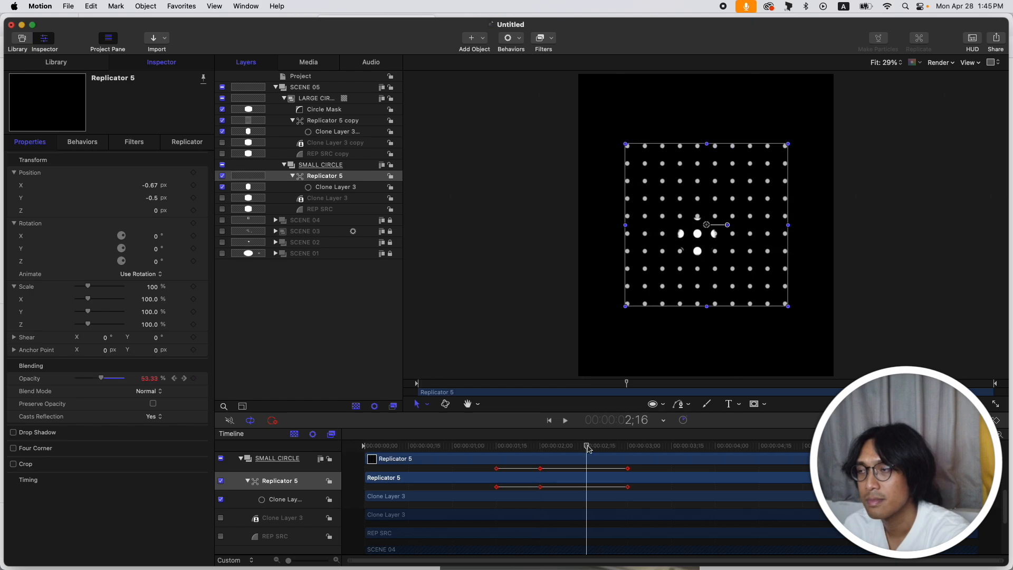
Add an opacity keyframe of 25% to Replicator 5 at 3;15
click(672, 446)
click(193, 378)
double_click(151, 378)
text(25)
key(Return)
Raise the opacity of Replicator 5 to 100% at 4;00, scrub through the flicker and deselect the layer
click(715, 446)
drag(88, 378, 124, 378)
click(639, 446)
click(715, 446)
click(573, 318)
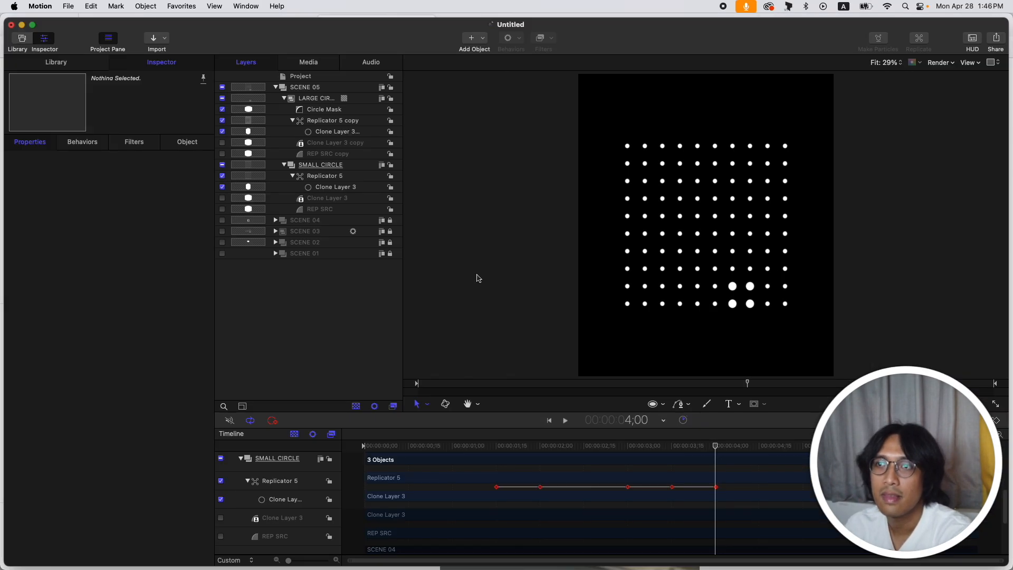
Hold the Circle Mask with a position keyframe at 3;15 and move it to about X 290, Y 217 px at 4;05
click(330, 114)
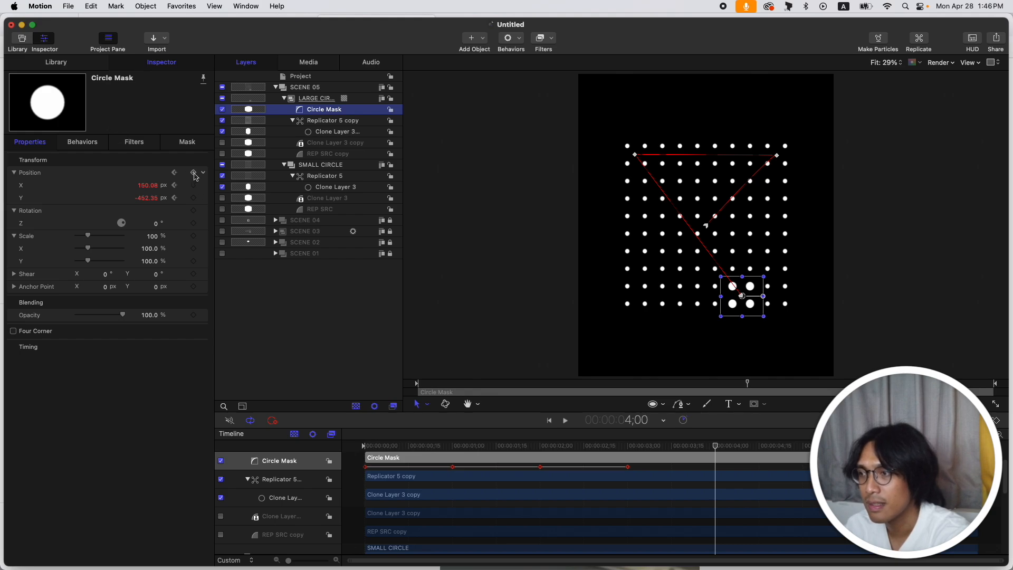
drag(696, 448, 674, 452)
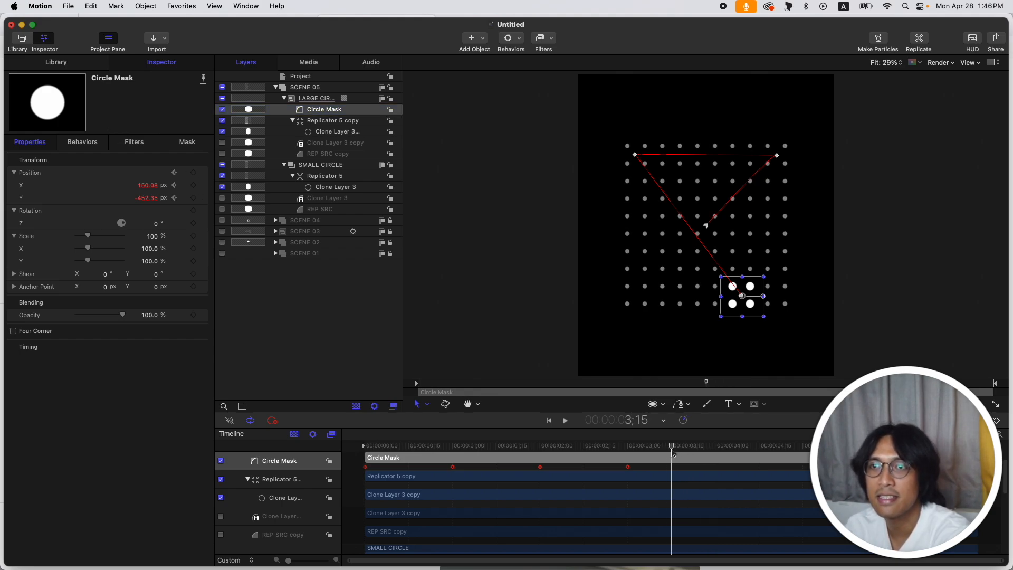
click(194, 173)
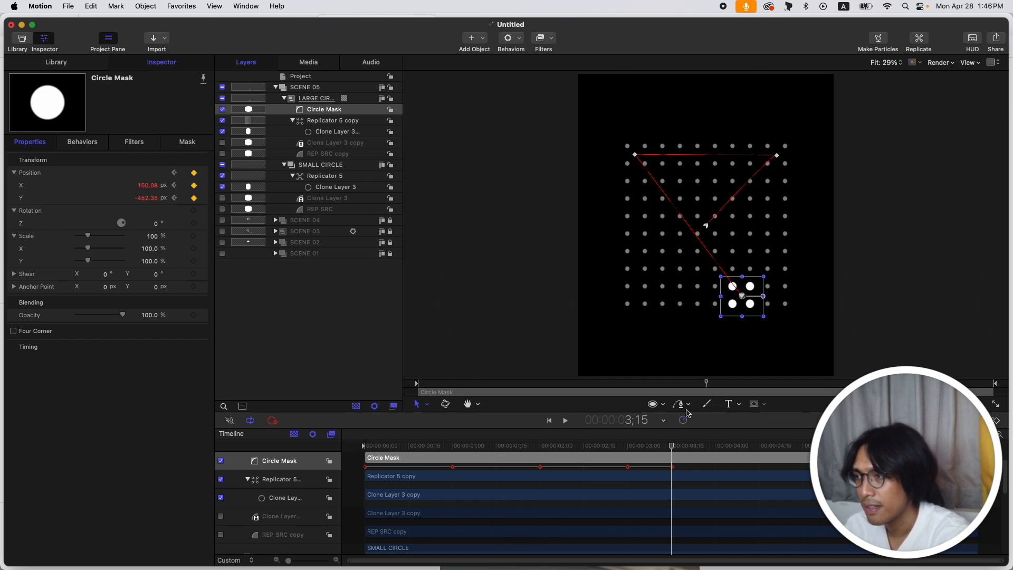
drag(673, 449, 731, 455)
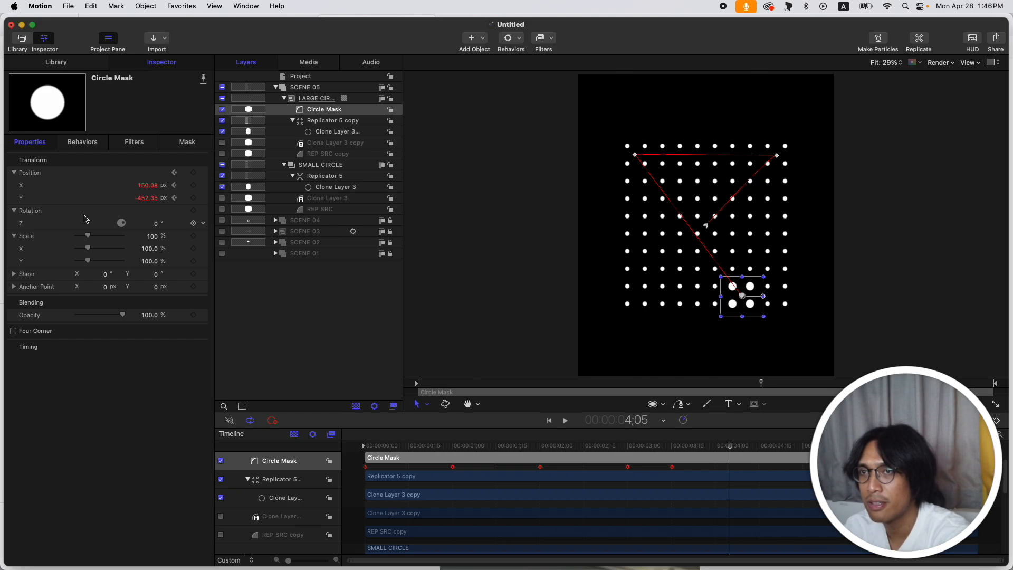
drag(148, 202, 155, 179)
drag(768, 273, 779, 200)
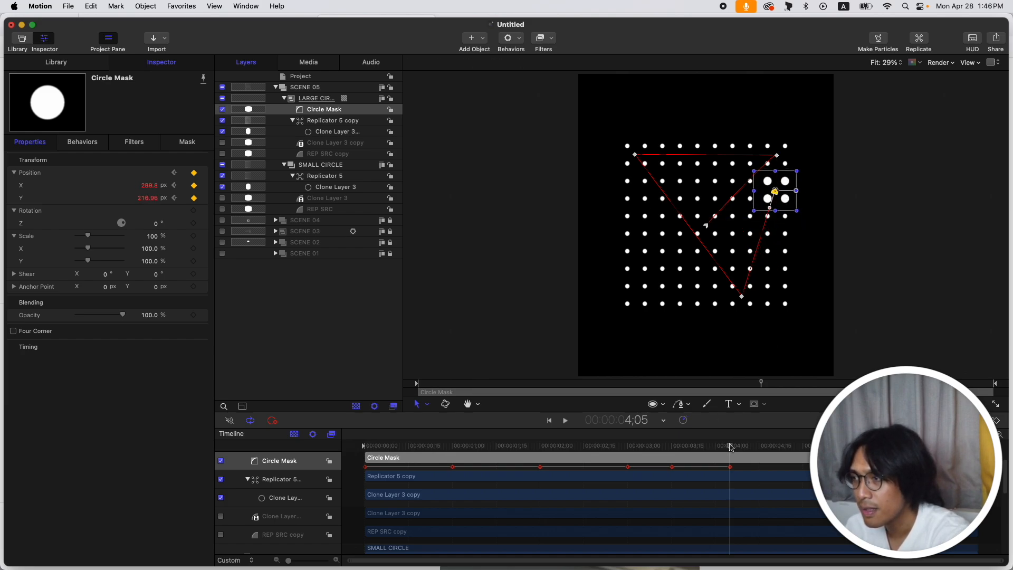
Hold the Circle Mask's position with a keyframe at 4;14 and slide it across the grid to X -296.82 px further along the timeline
drag(731, 448, 758, 450)
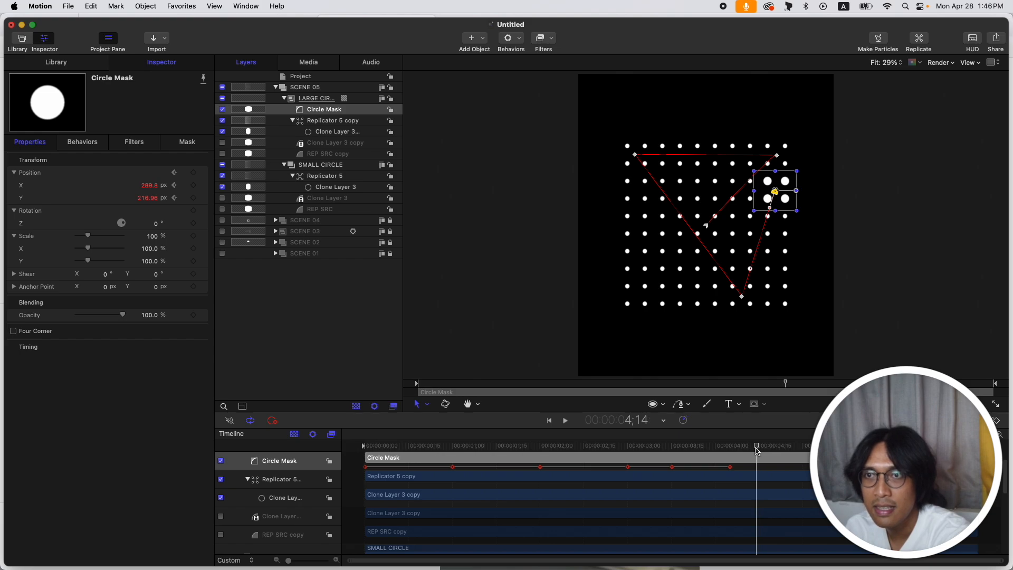
click(193, 173)
drag(772, 447, 806, 448)
drag(156, 190, 86, 190)
At 4;14, draw a circle in the SCENE 05 group and center it between the four large dots at X 294.36, Y 223.78 px
mouse_move(772, 448)
mouse_down()
mouse_move(759, 449)
mouse_move(798, 449)
mouse_move(757, 449)
mouse_up()
click(311, 87)
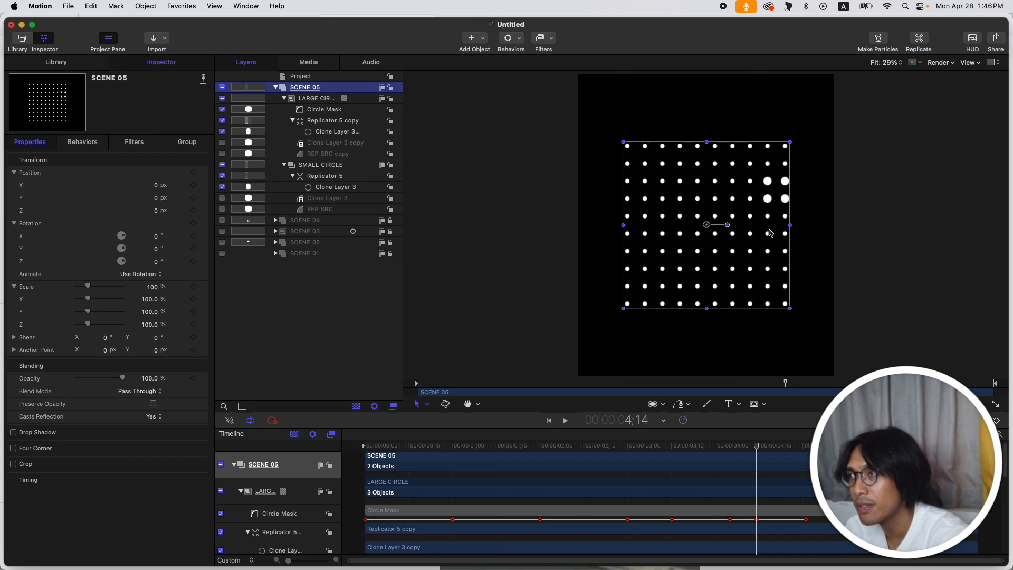
key(c)
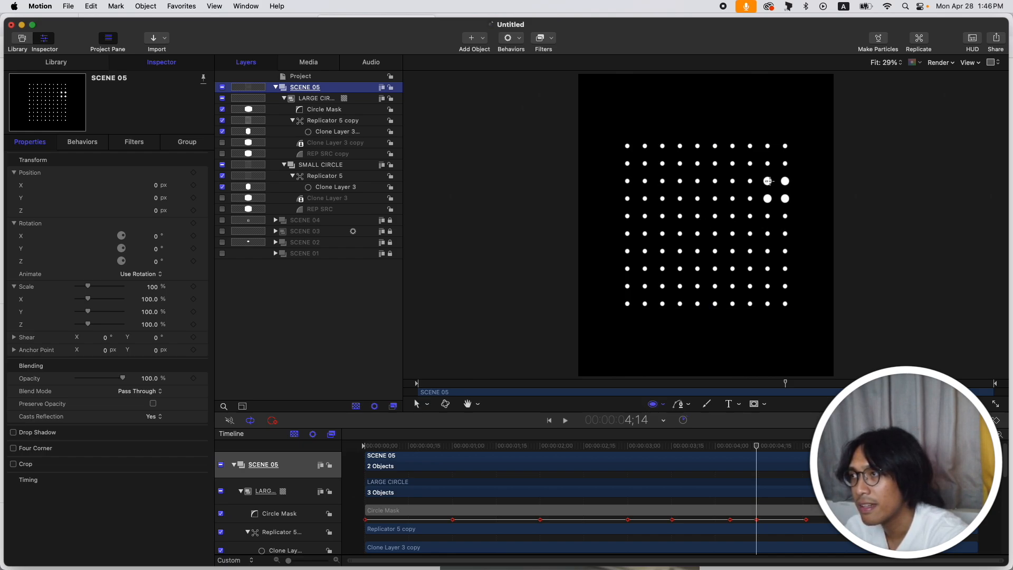
drag(768, 181, 786, 200)
mouse_move(157, 186)
mouse_down()
mouse_move(147, 185)
mouse_move(147, 198)
mouse_up()
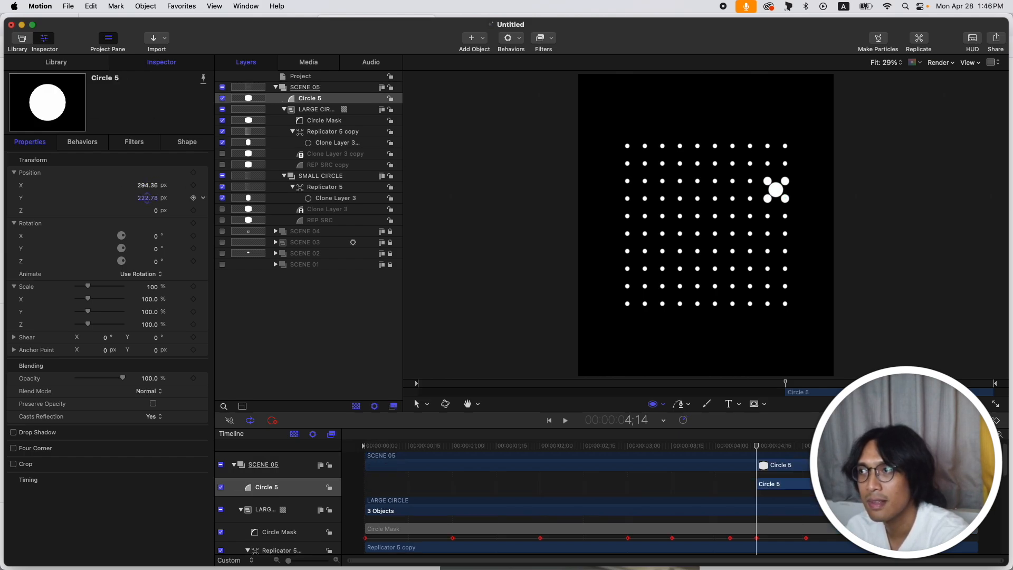
click(147, 185)
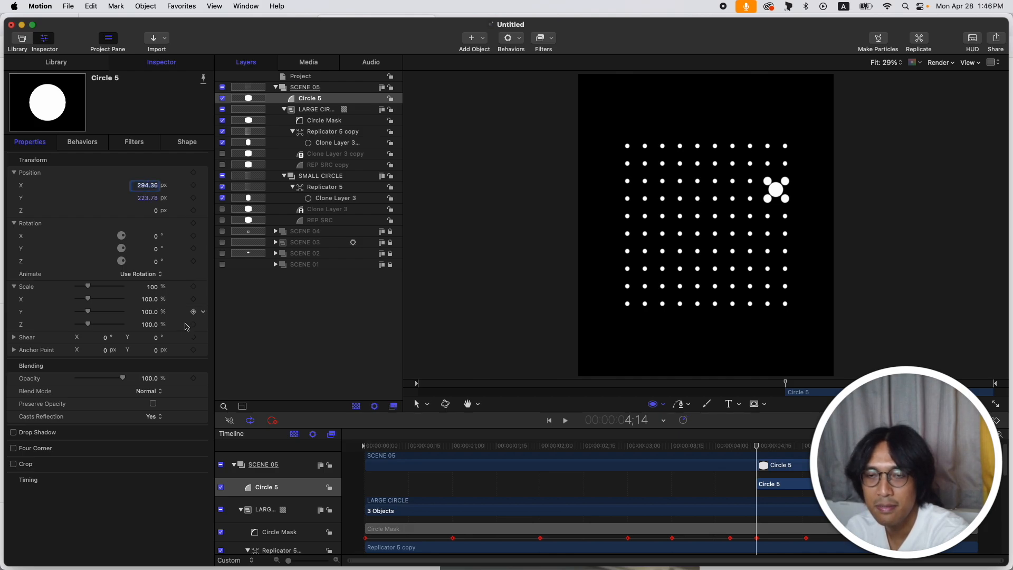
Keyframe the opacity of Circle 5 from 0% at 4;14 to 20% at 4;24
drag(123, 378, 76, 378)
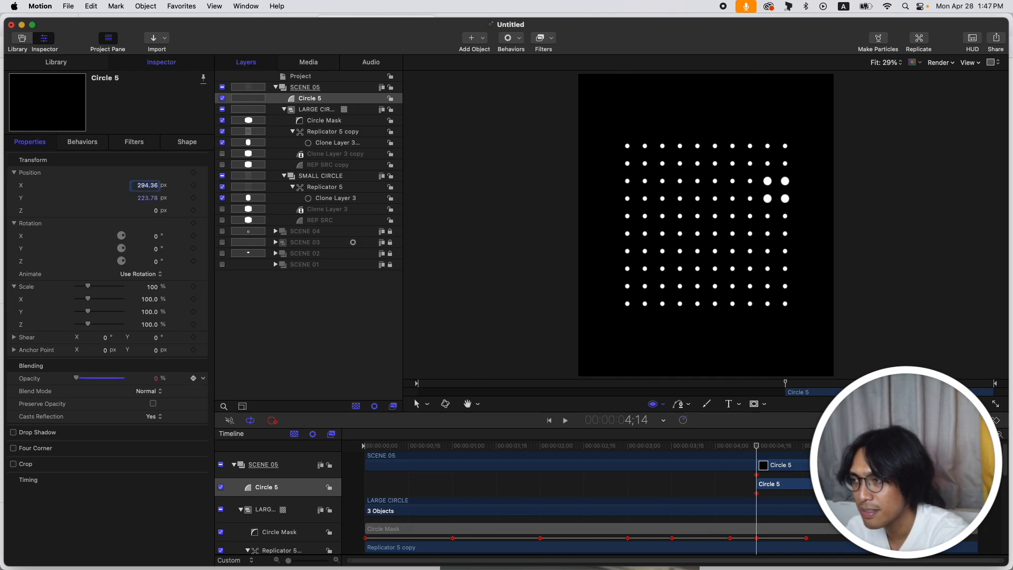
click(759, 448)
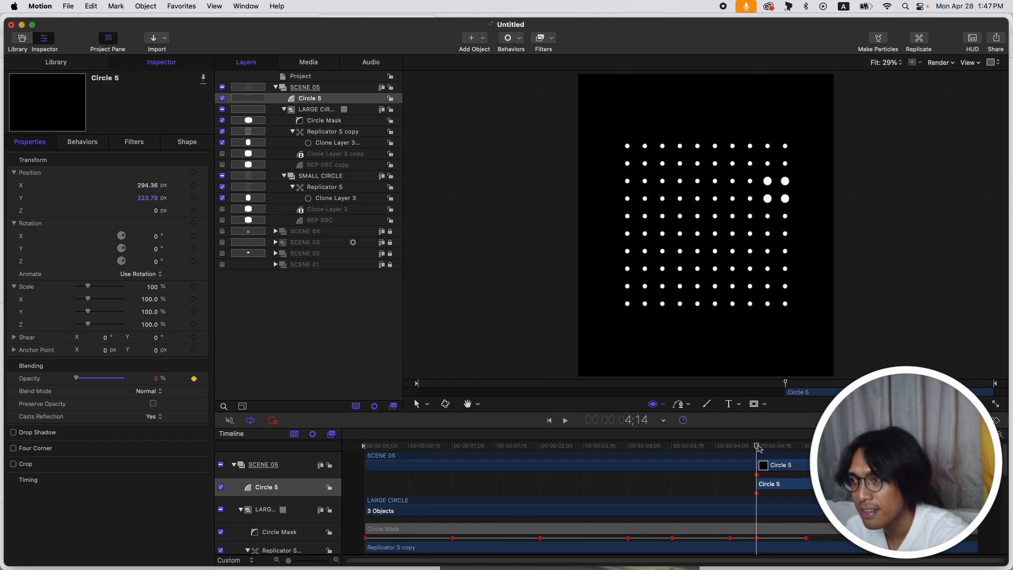
drag(759, 448, 786, 448)
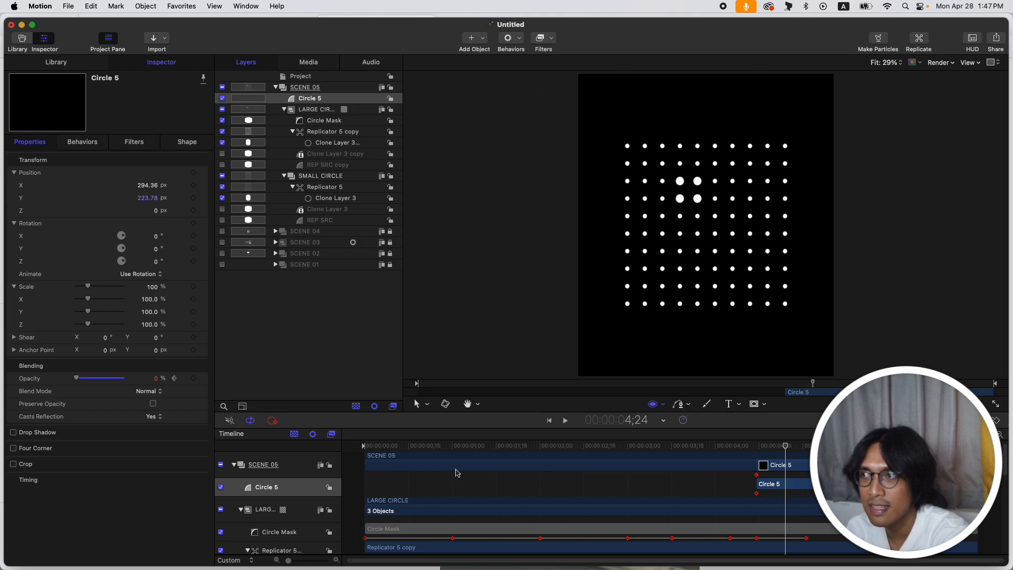
drag(77, 378, 85, 377)
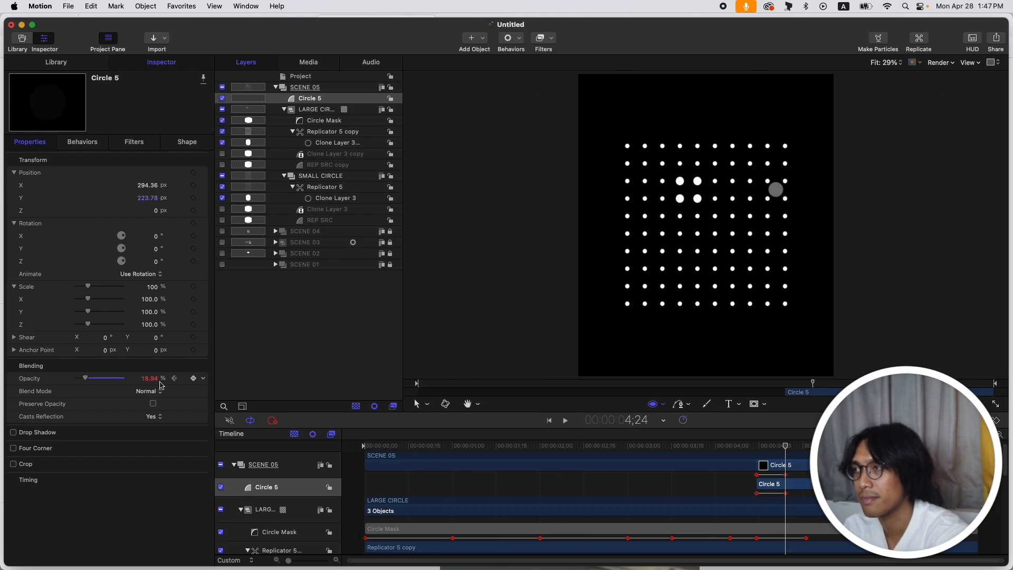
Hold the Circle Mask with a position keyframe at 5;13 and move it down the grid's leftmost columns at 5;29
drag(786, 446, 841, 449)
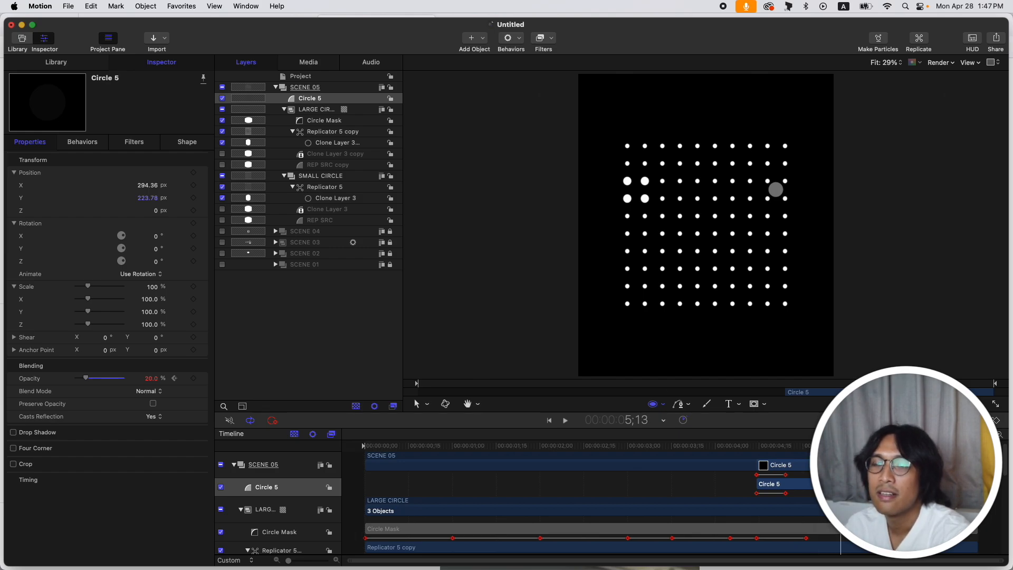
click(326, 121)
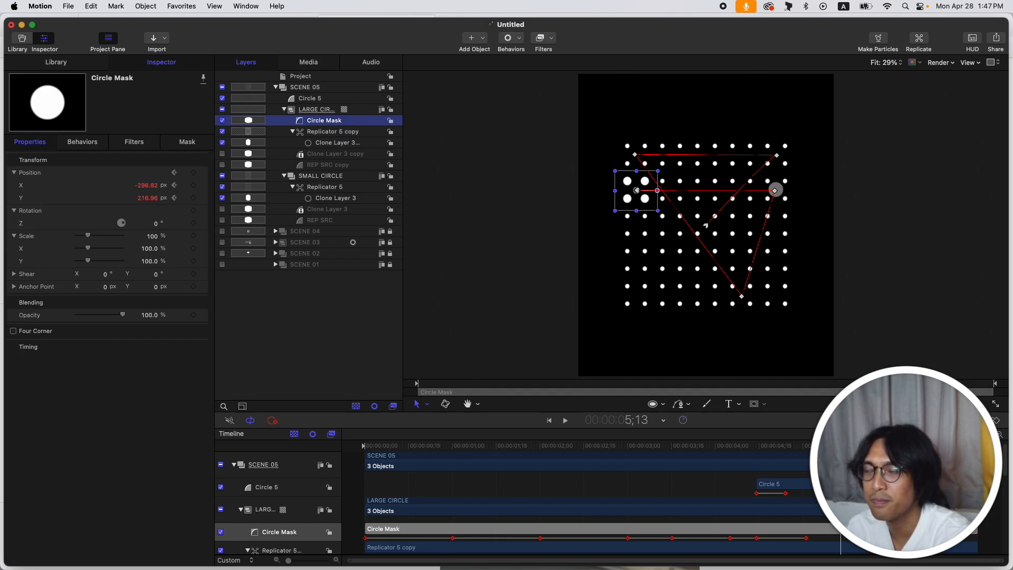
click(194, 172)
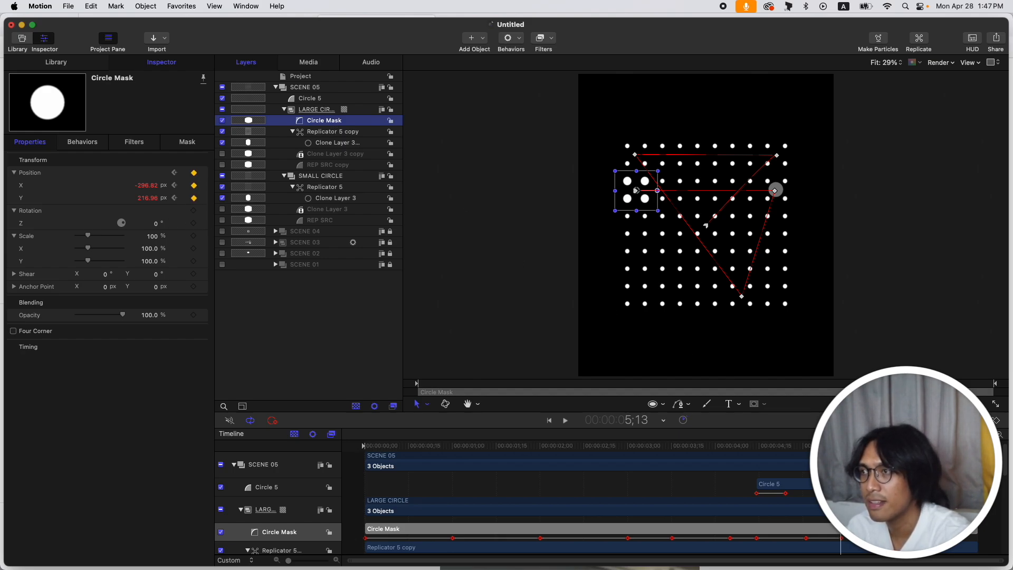
drag(840, 446, 858, 445)
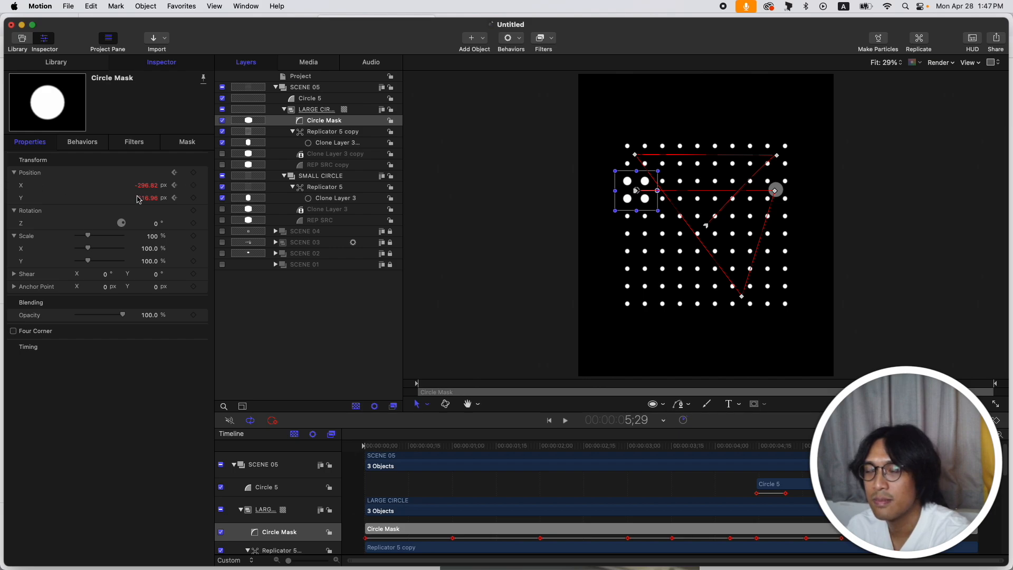
drag(159, 203, 151, 184)
drag(662, 244, 640, 280)
click(849, 446)
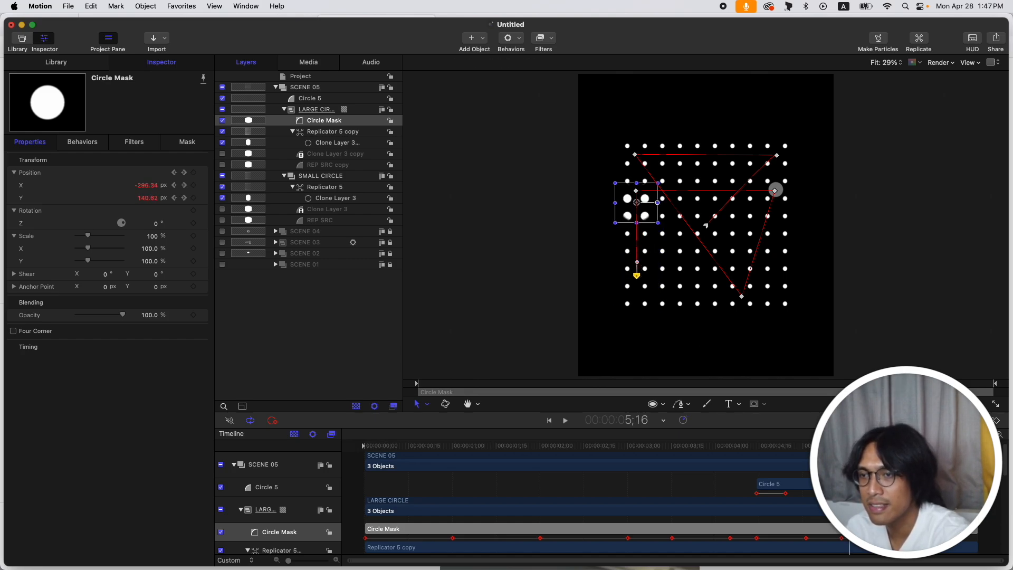
Group Circle 5, make a clone layer of the group and delay the clone's start in the timeline
click(281, 488)
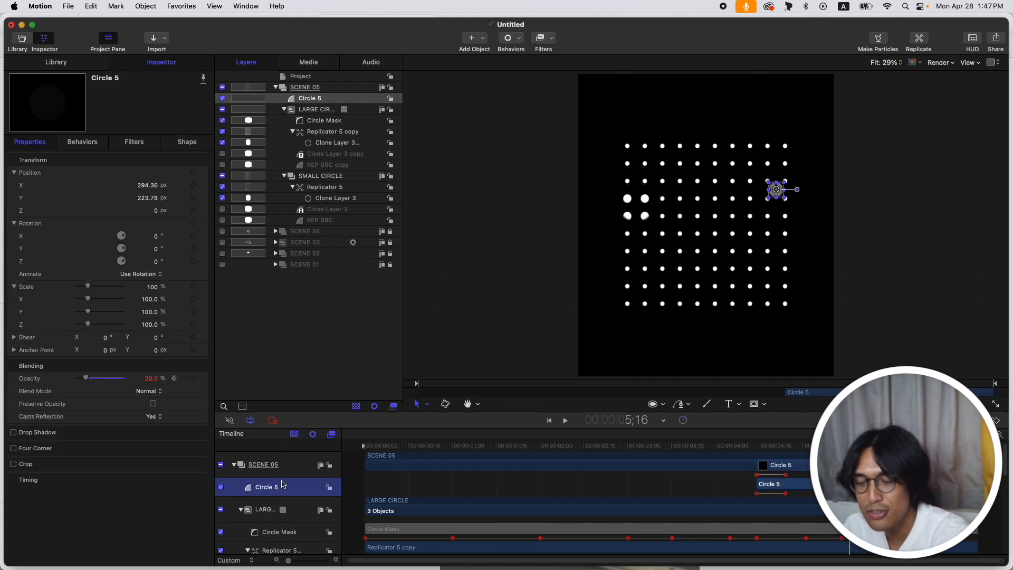
key(super+shift+g)
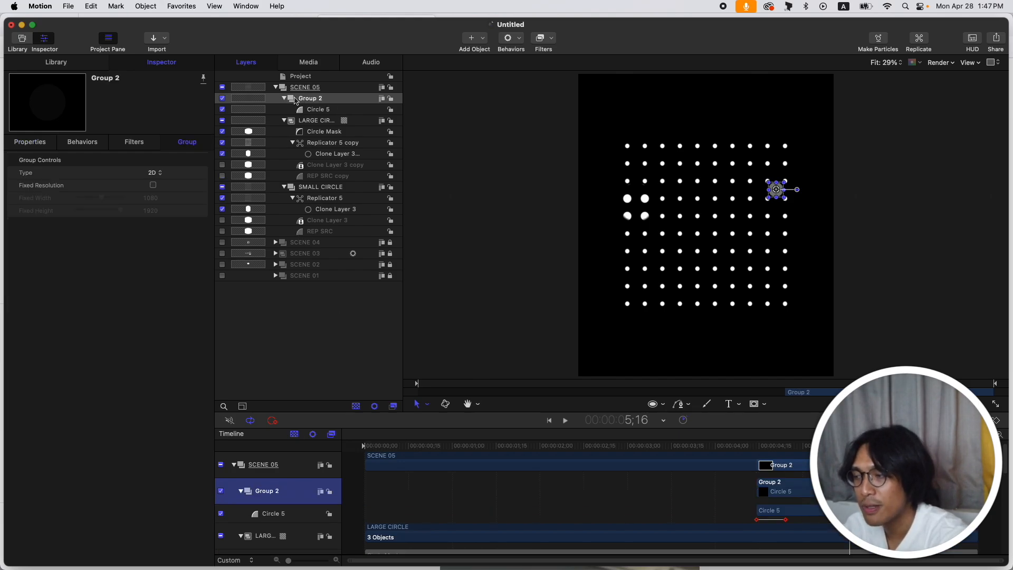
key(k)
drag(808, 487, 857, 487)
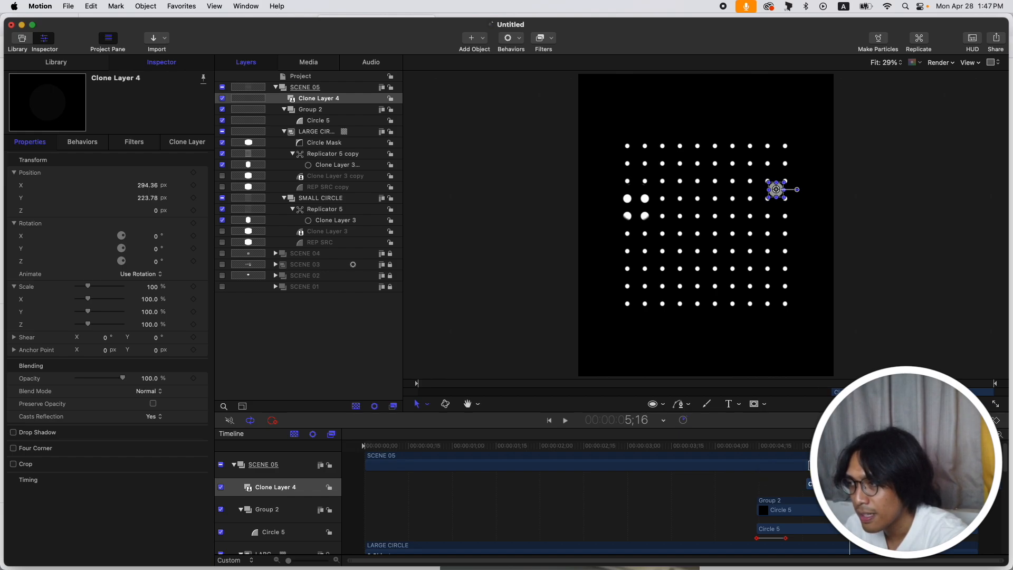
Shift the start of Clone Layer 4 later in the timeline, matching it to the mask's movement down the grid's leftmost columns
key(shift+Left)
scroll(591, 502, down, 3)
scroll(591, 501, up, 1)
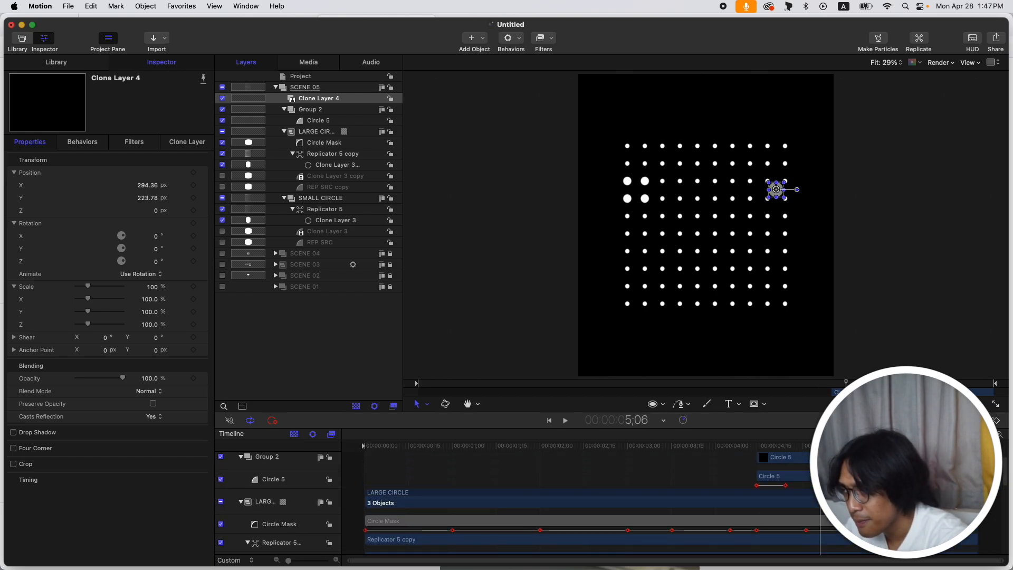
scroll(819, 526, up, 2)
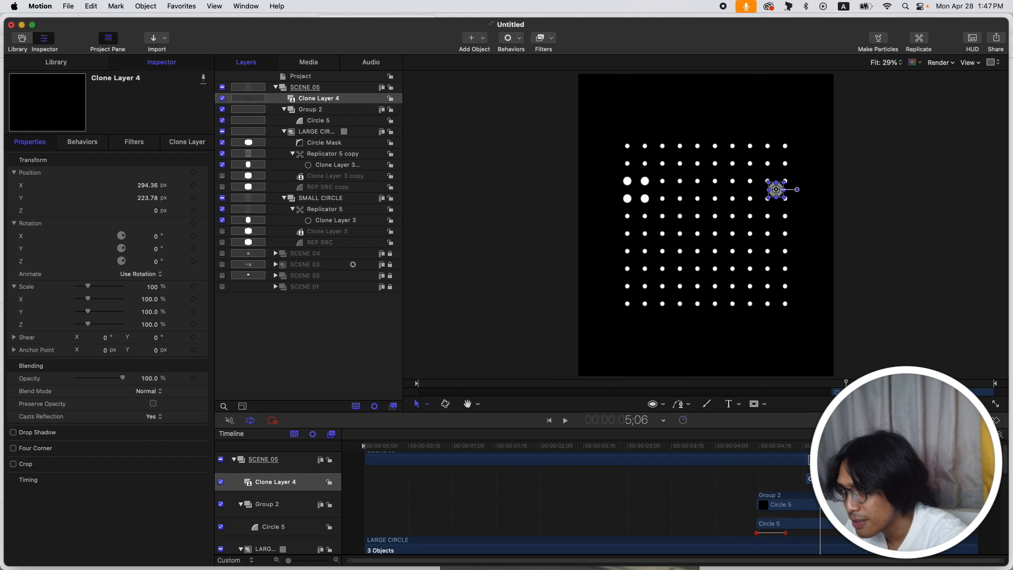
scroll(820, 526, down, 1)
drag(809, 455, 860, 454)
Step frame by frame between 5;06 and 5;22 to examine the clone's fade-in against the mask's movement
key(Right)
key(Right)
key(Right)
key(Right)
key(Right)
key(Right)
key(Right)
key(Right)
key(Right)
key(Right)
key(Right)
key(Right)
key(Right)
key(Right)
key(Right)
key(Right)
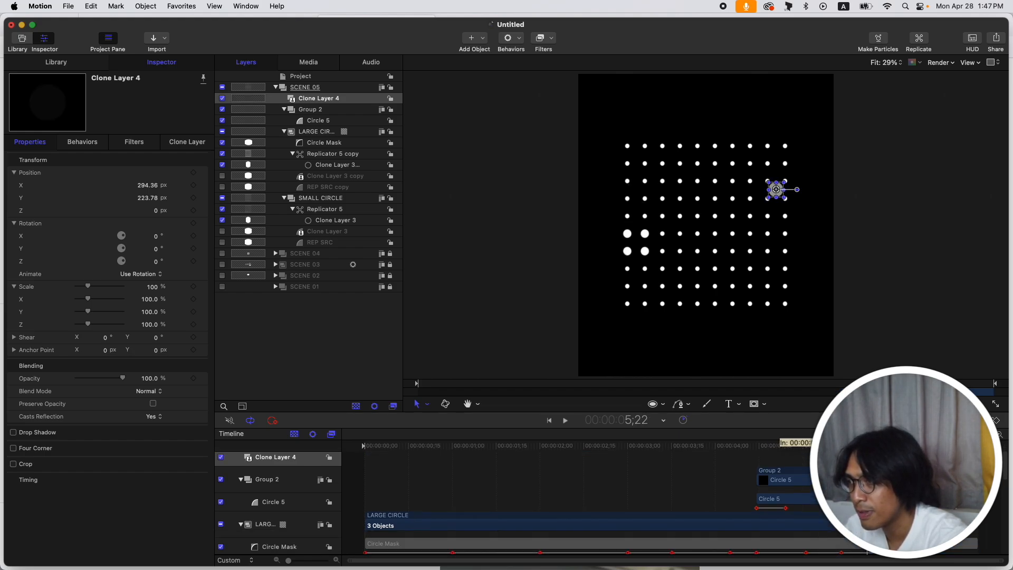
key(Left)
key(Left)
key(Left)
key(Left)
key(Left)
key(Left)
key(Left)
key(Left)
key(Left)
key(Left)
key(Left)
key(Left)
key(Left)
key(Left)
key(Left)
key(Left)
key(Right)
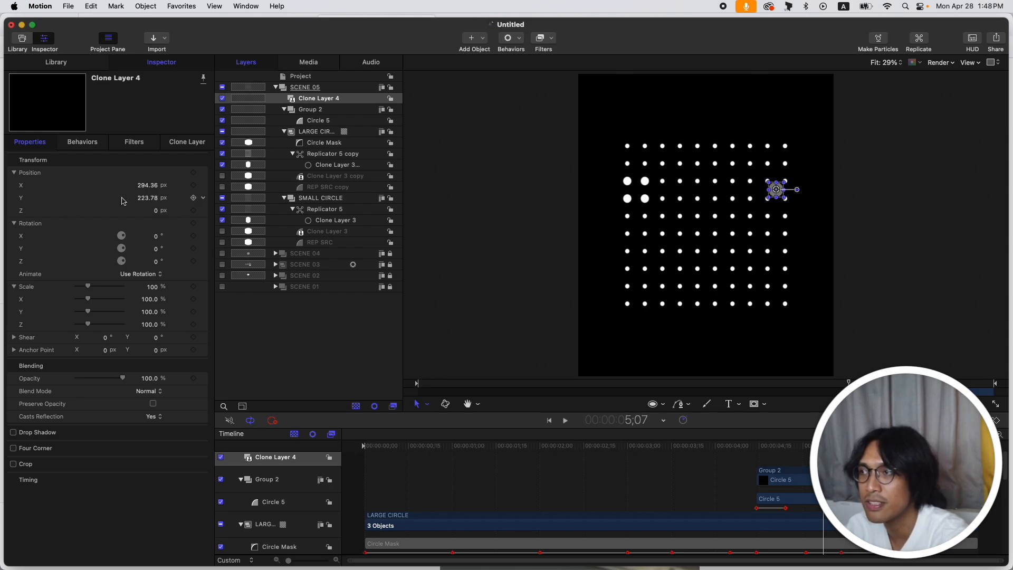
Move Clone Layer 4 to the grid's leftmost columns and center it between the four large dots at 5;22
drag(148, 186, 138, 185)
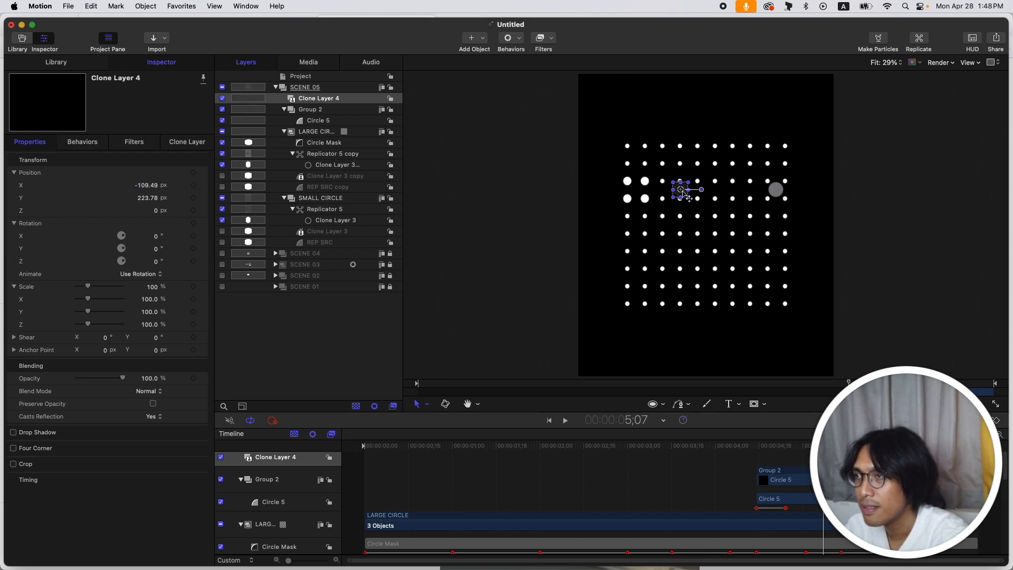
key(space)
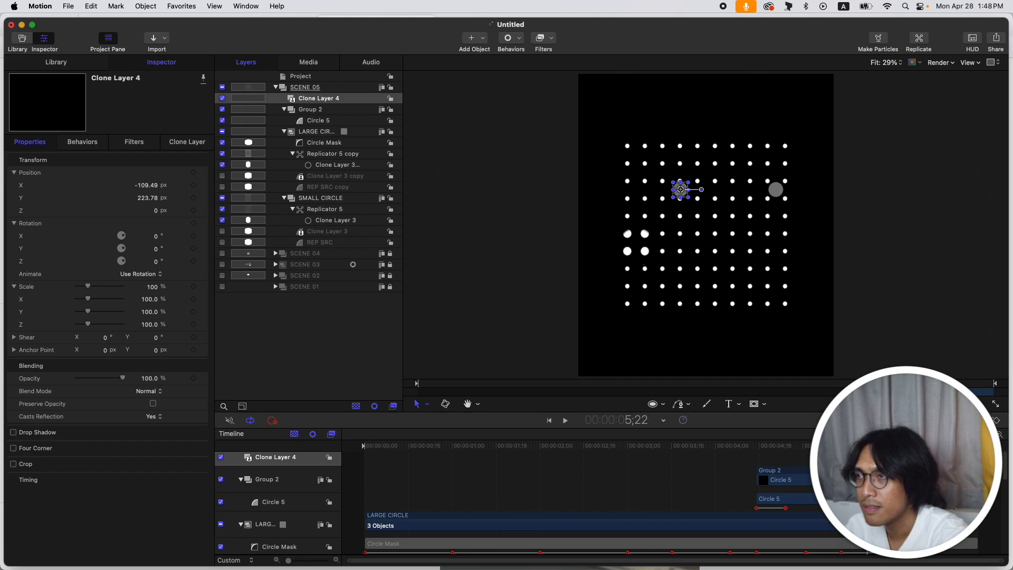
drag(680, 191, 637, 244)
click(978, 331)
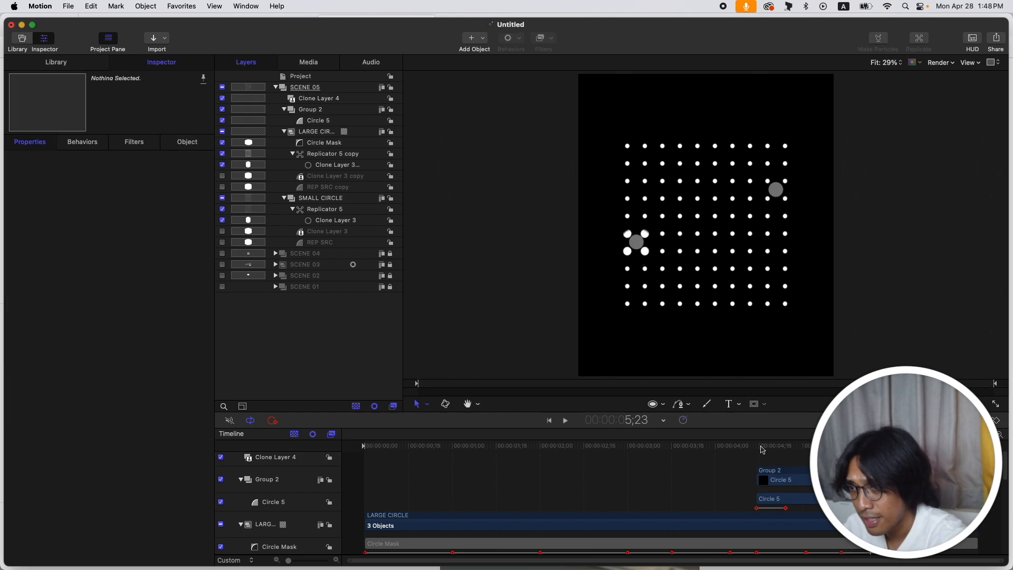
Play the animation from the first frame to review the mask's path and both faded circles
drag(763, 449, 364, 447)
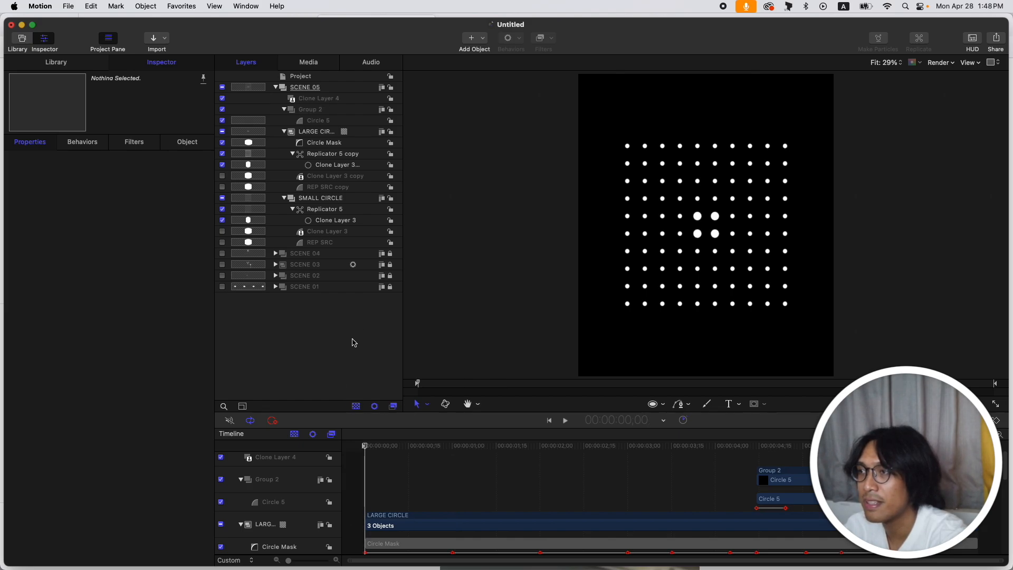
key(space)
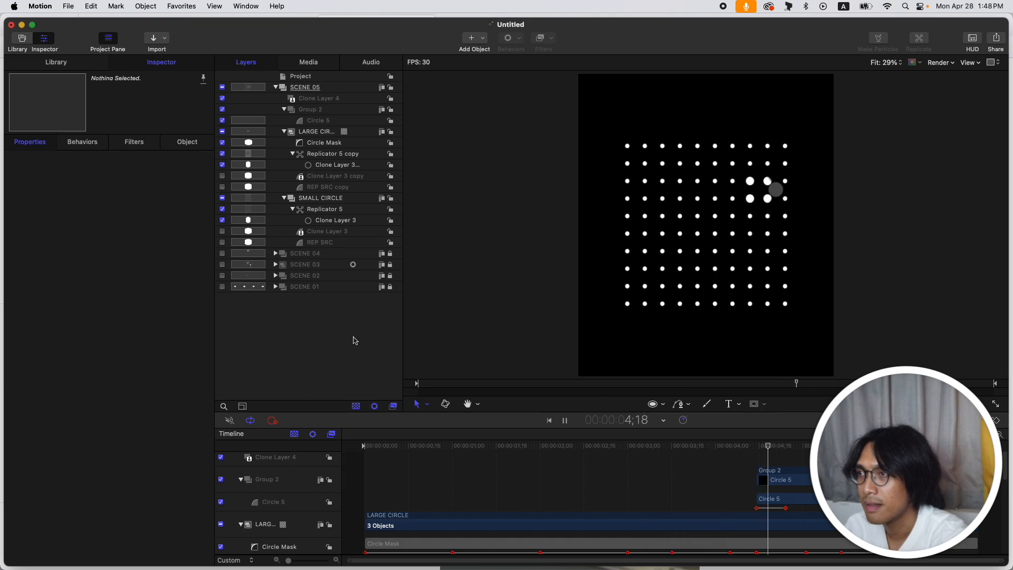
key(space)
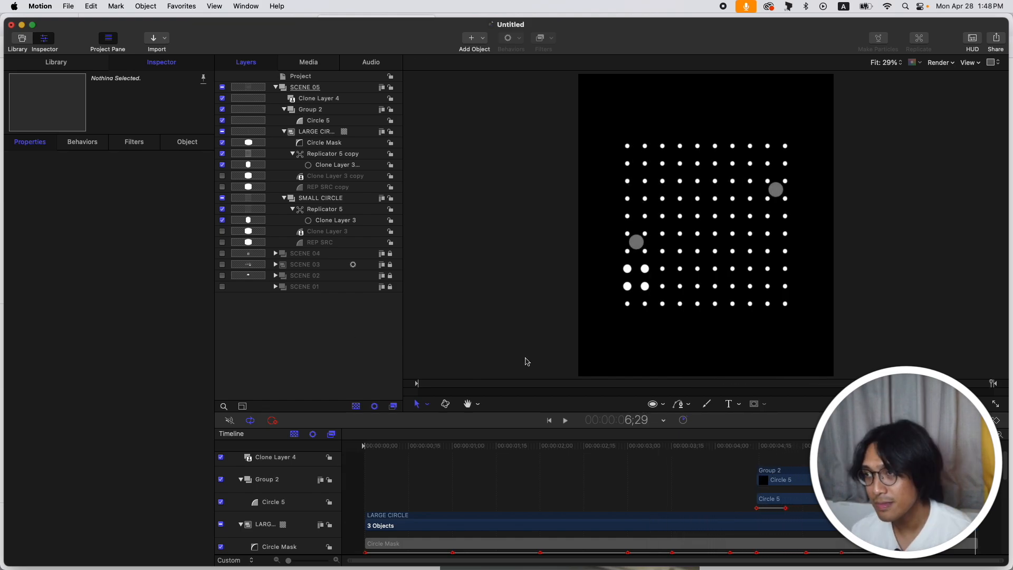